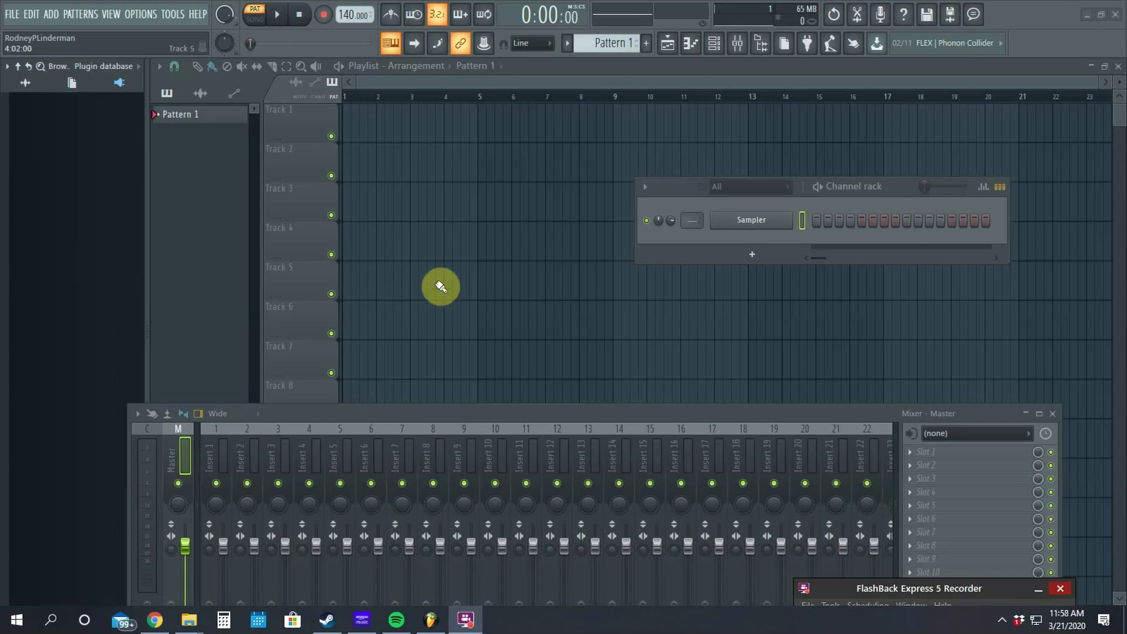
Create a new project from the minimal template "Basic with limiter".
click(200, 69)
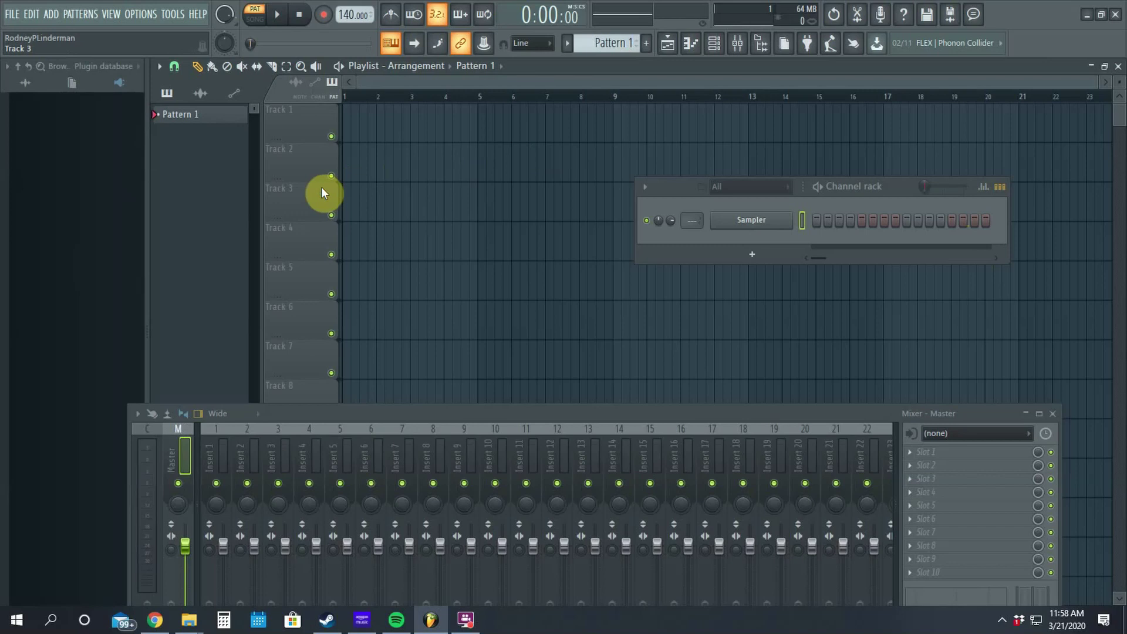
click(9, 14)
mouse_move(33, 49)
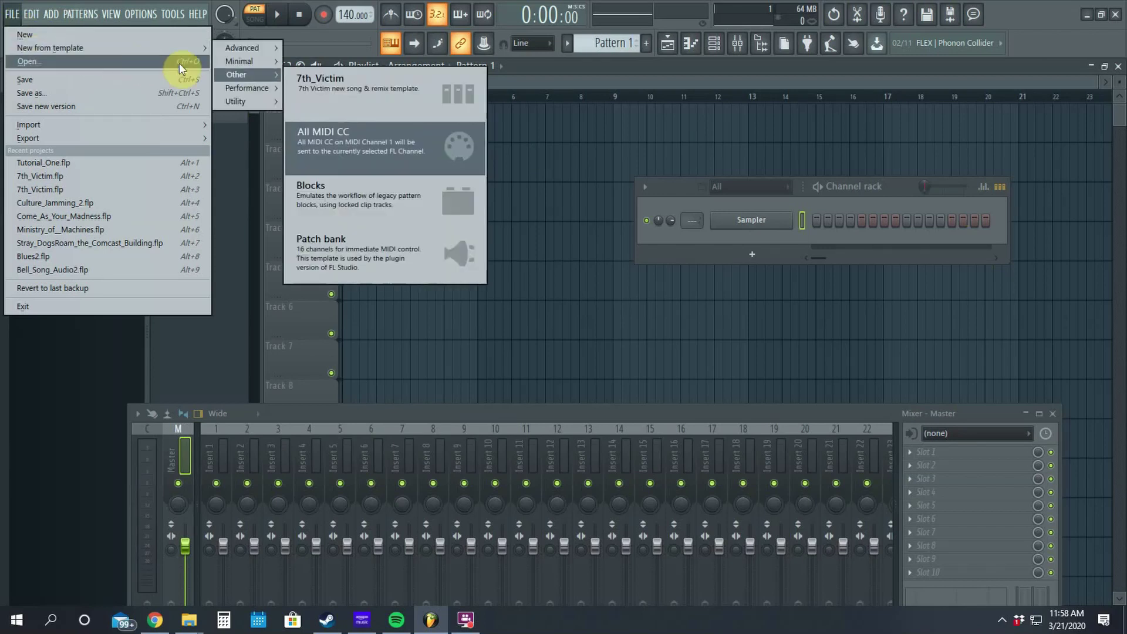
mouse_move(197, 50)
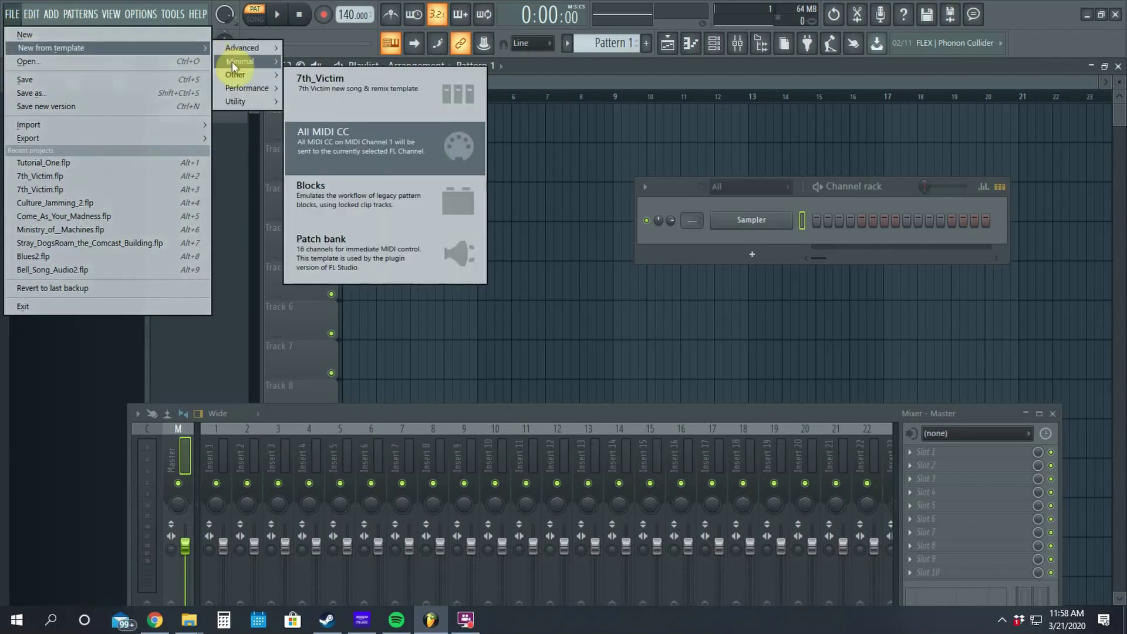
mouse_move(232, 62)
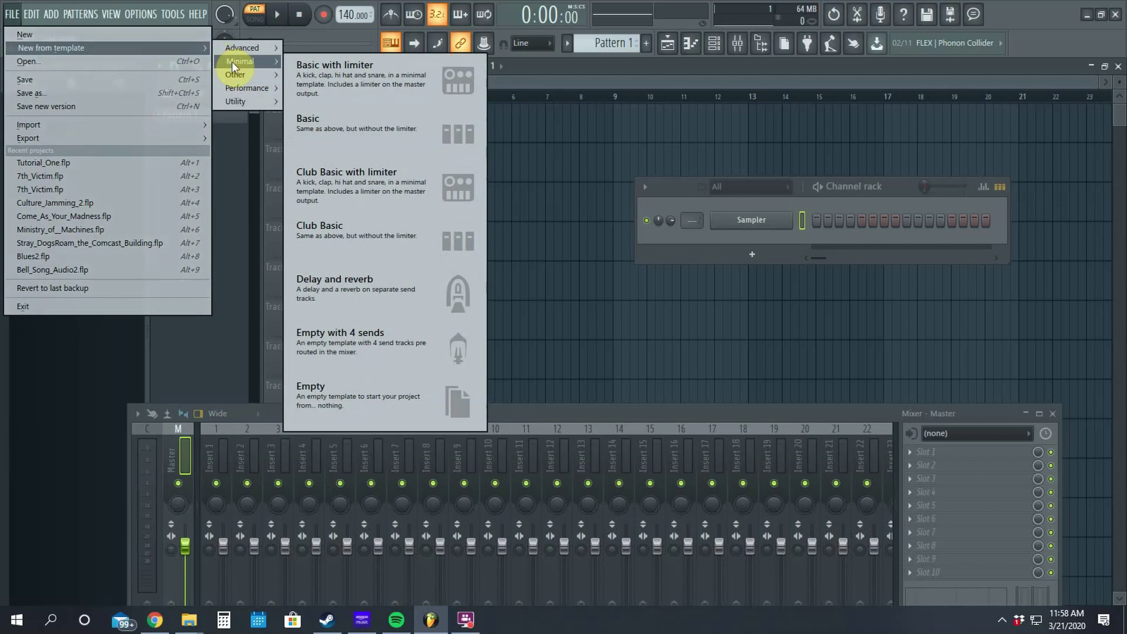
click(340, 80)
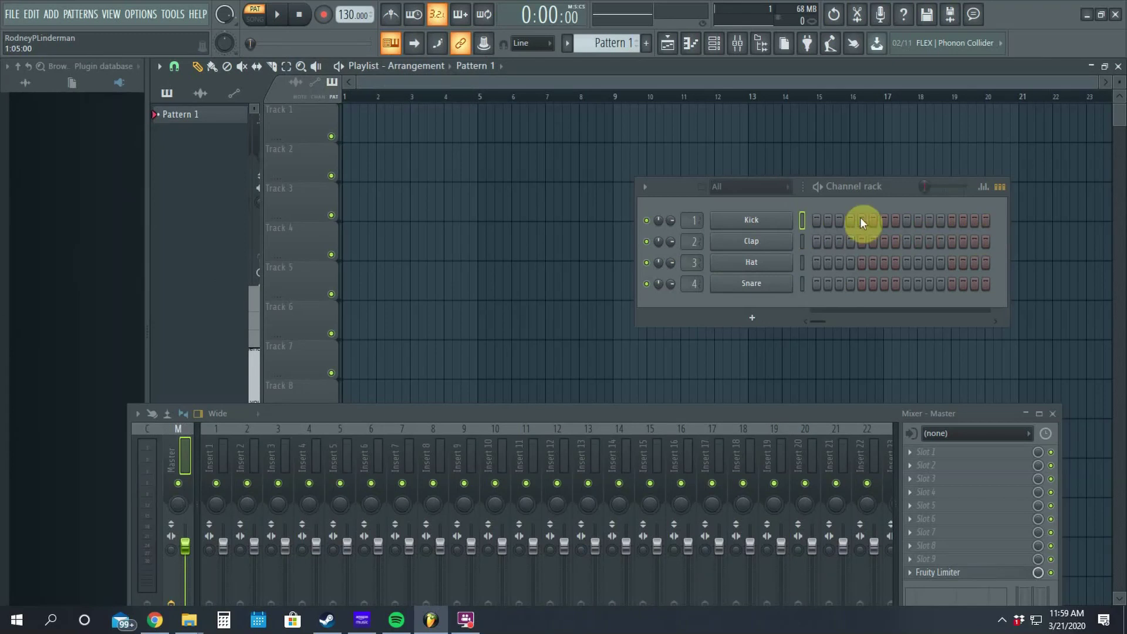
Program the Kick on steps 1, 5, 9 and 13 and the Snare on steps 5 and 13.
click(816, 220)
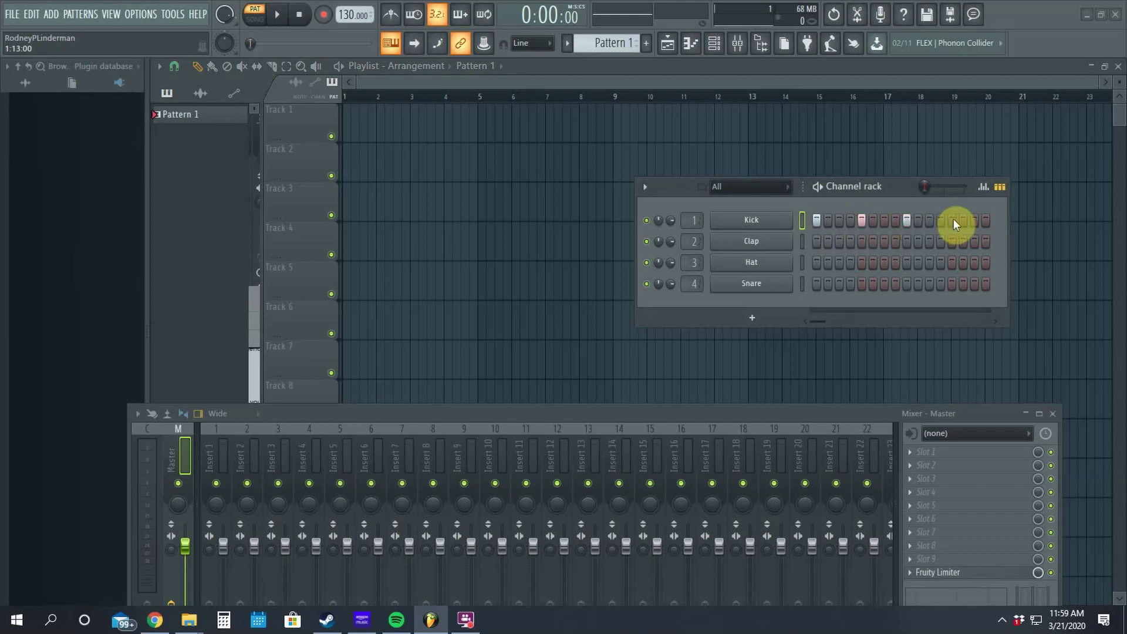
click(861, 286)
Program the Hat on every odd-numbered step from 1 to 15 of Pattern 1.
click(818, 264)
click(839, 264)
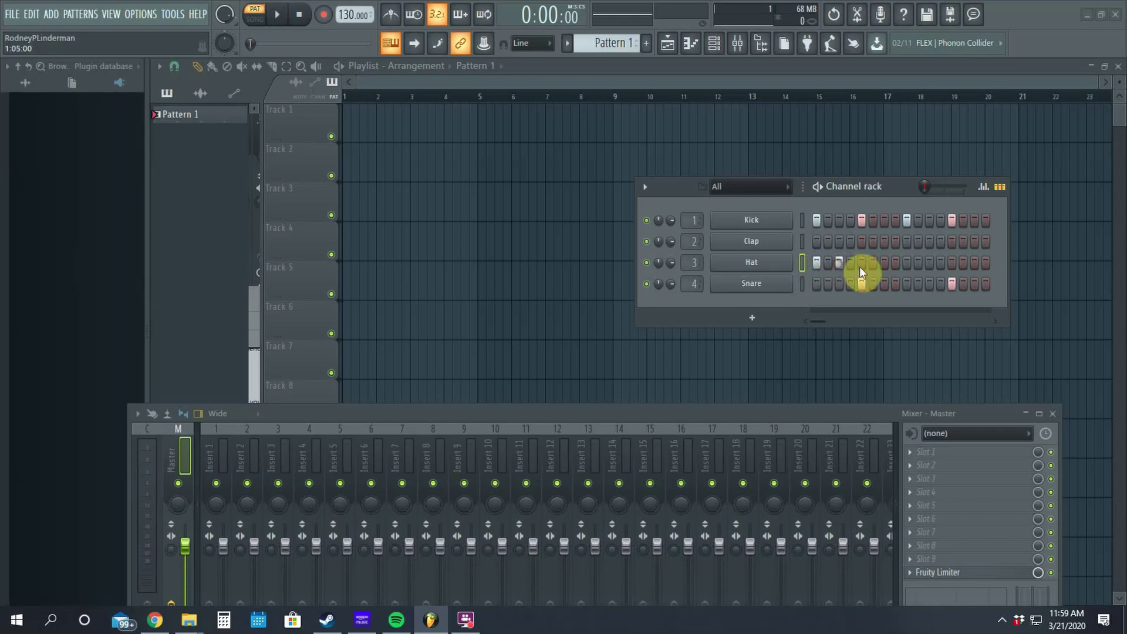
click(861, 266)
click(884, 265)
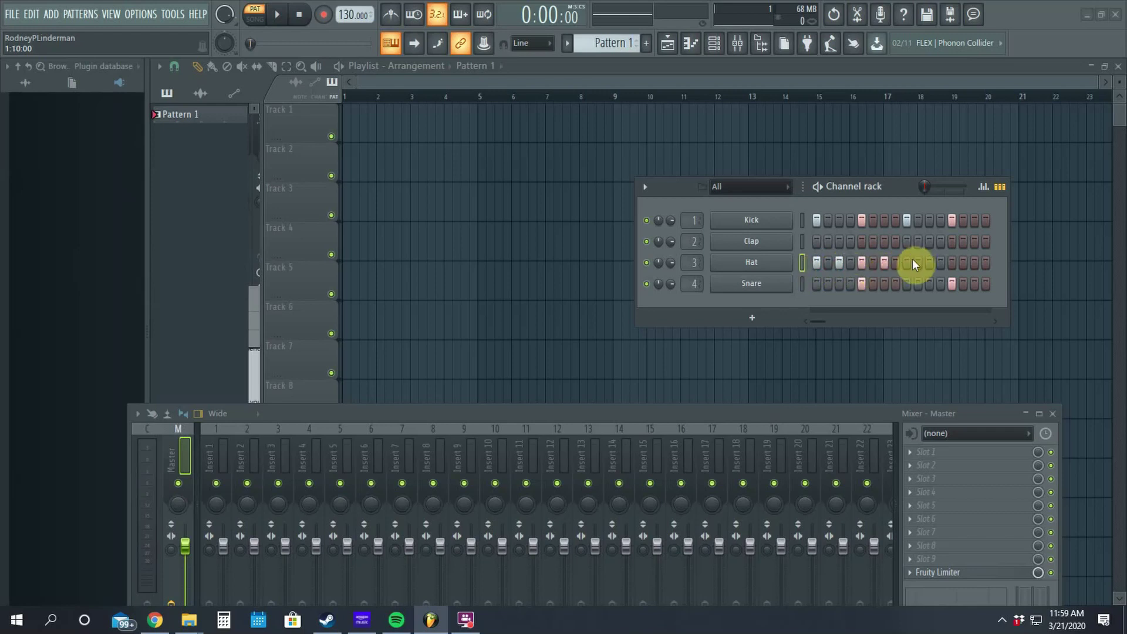
click(907, 264)
click(930, 264)
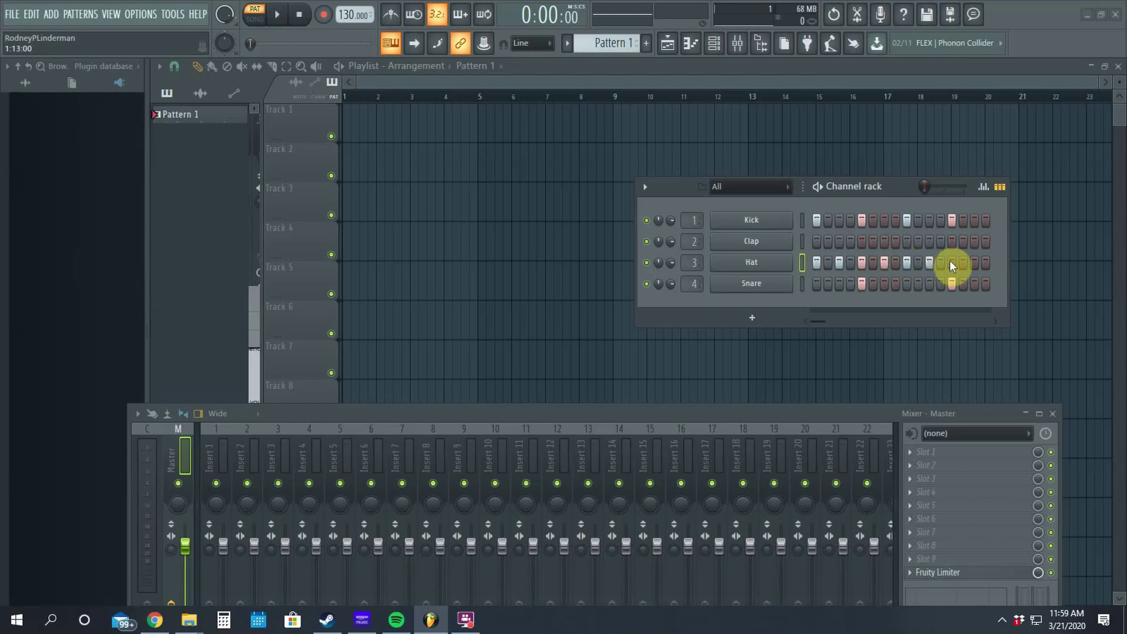
click(952, 265)
click(974, 264)
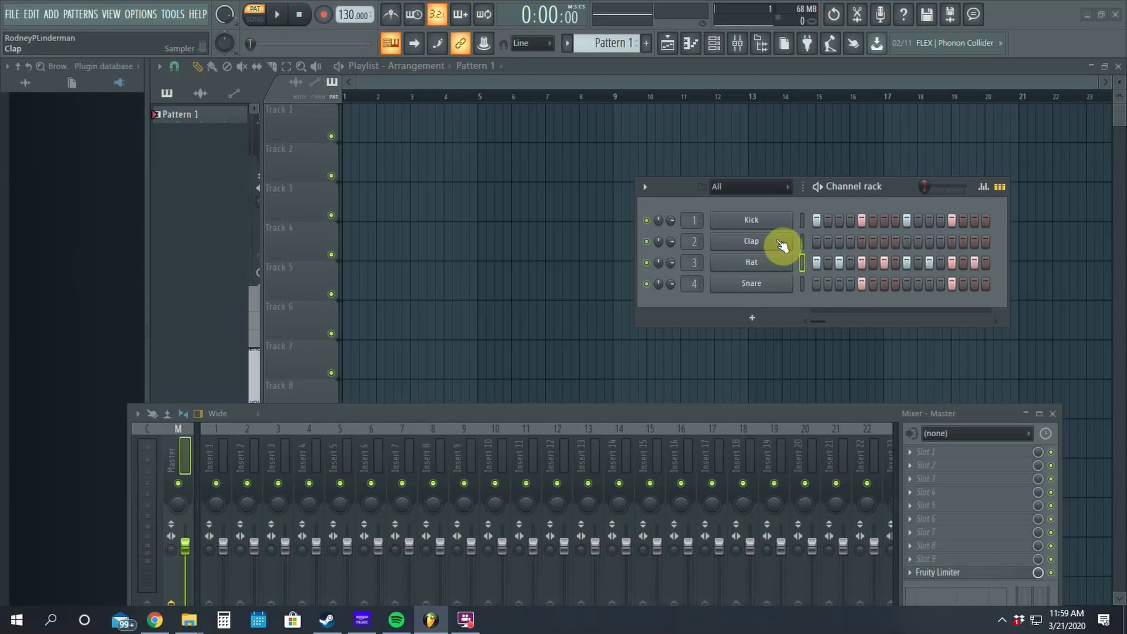
Add Clap hits on steps 11 and 12, play the pattern to hear it and stop playback.
click(930, 242)
click(941, 241)
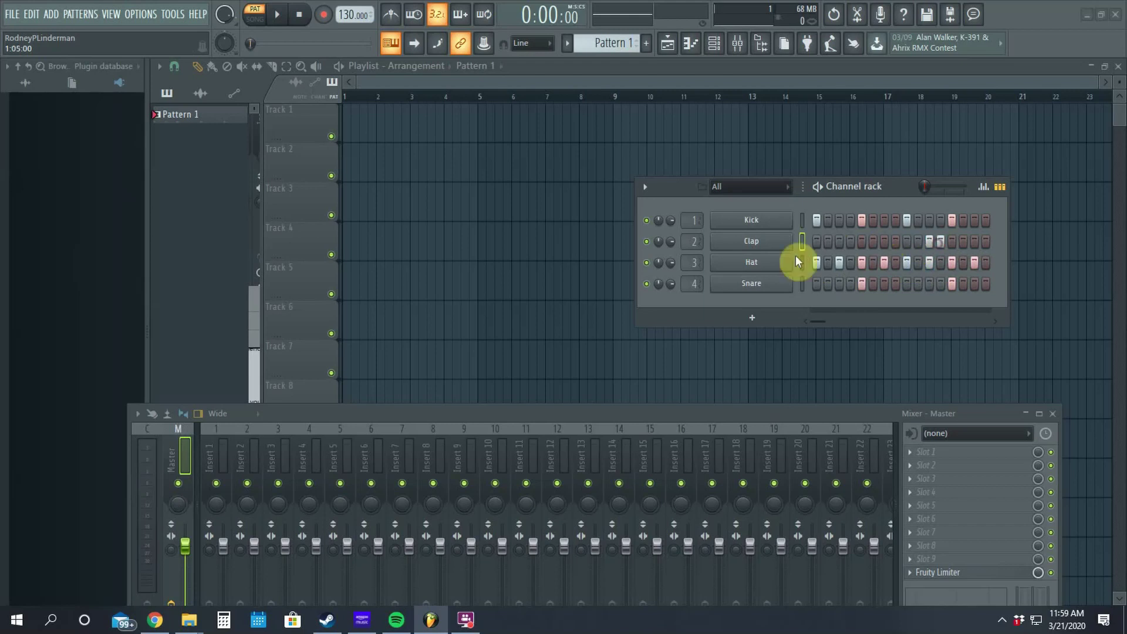
click(279, 15)
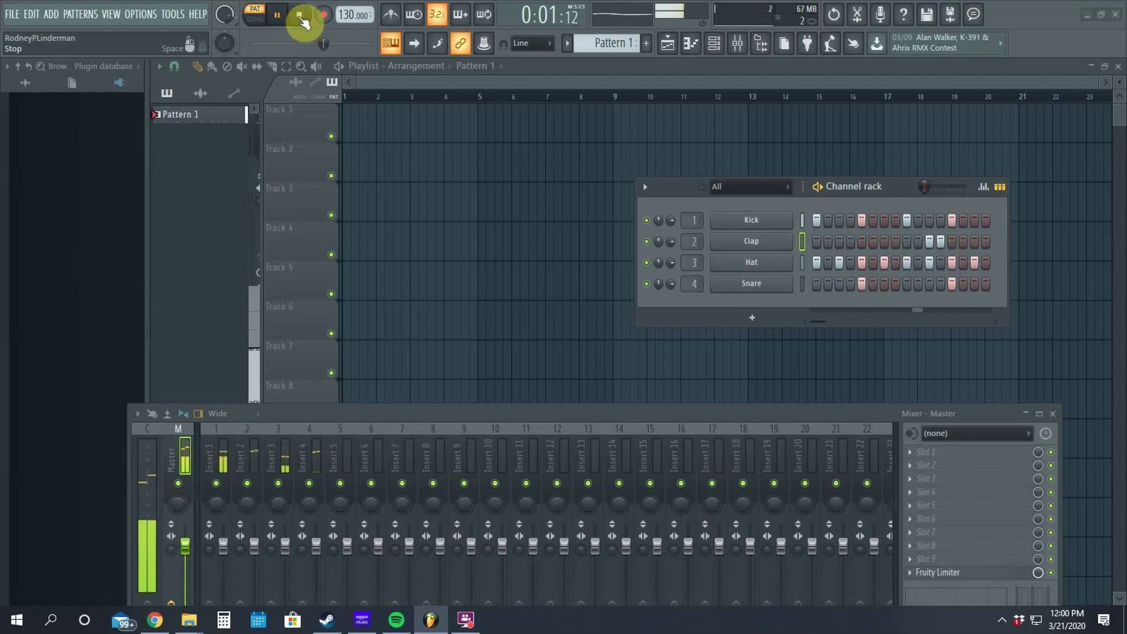
click(300, 18)
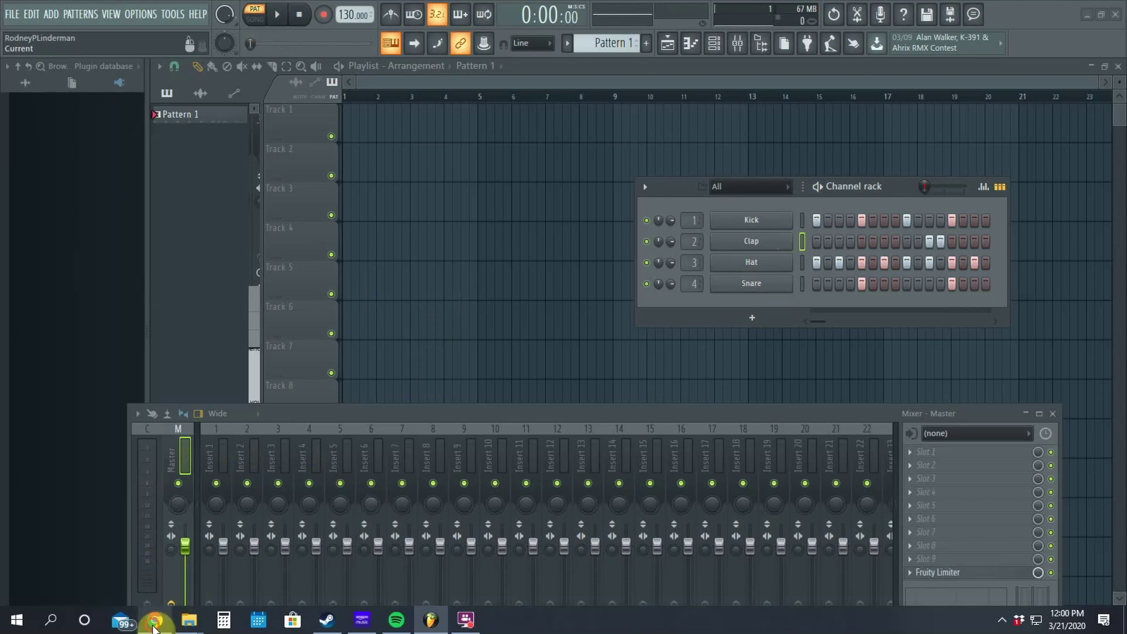
Switch to Chrome to view the drum pack on the Free Sounds page, and return to FL Studio.
click(154, 622)
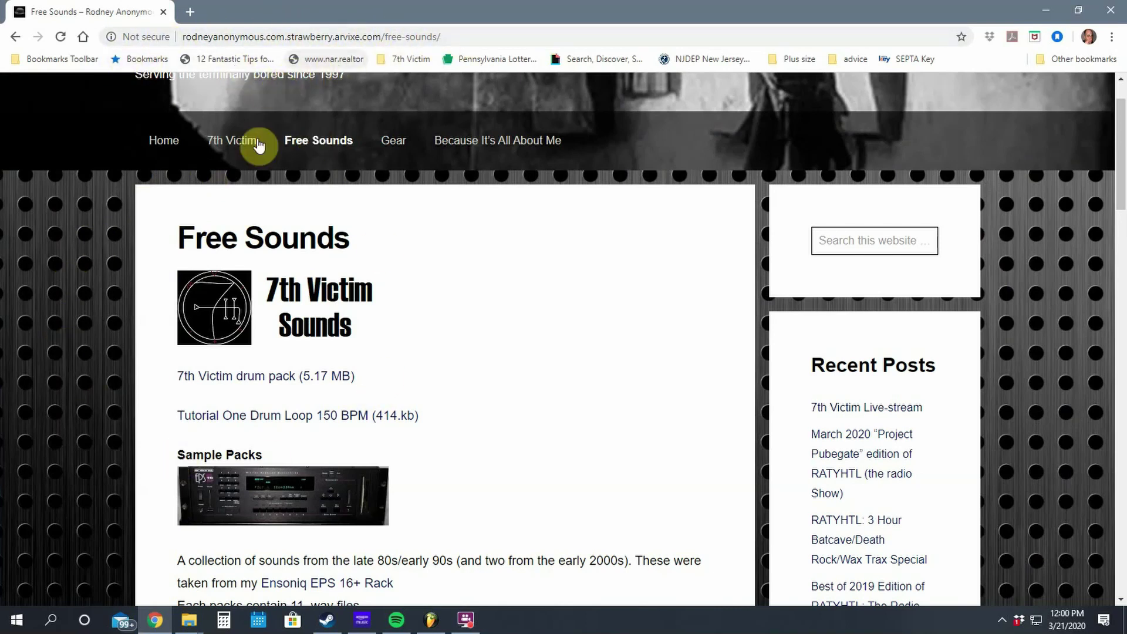
click(427, 622)
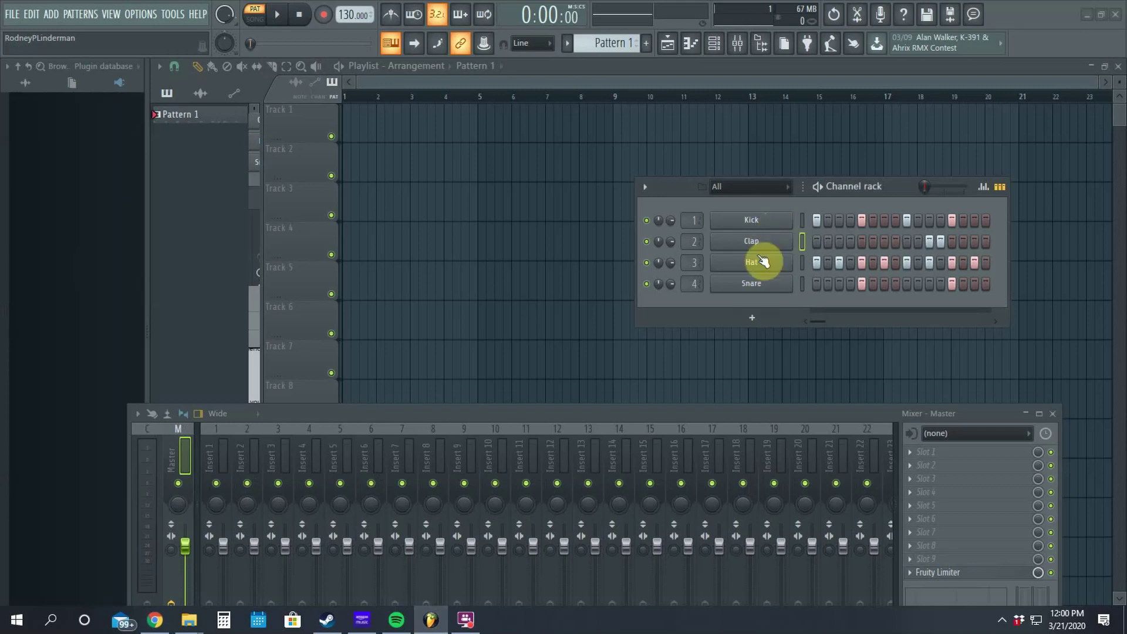
Replace the Kick channel's sample with Number99.wav from the Samples/Drum/Kick folder and close the channel settings.
click(768, 226)
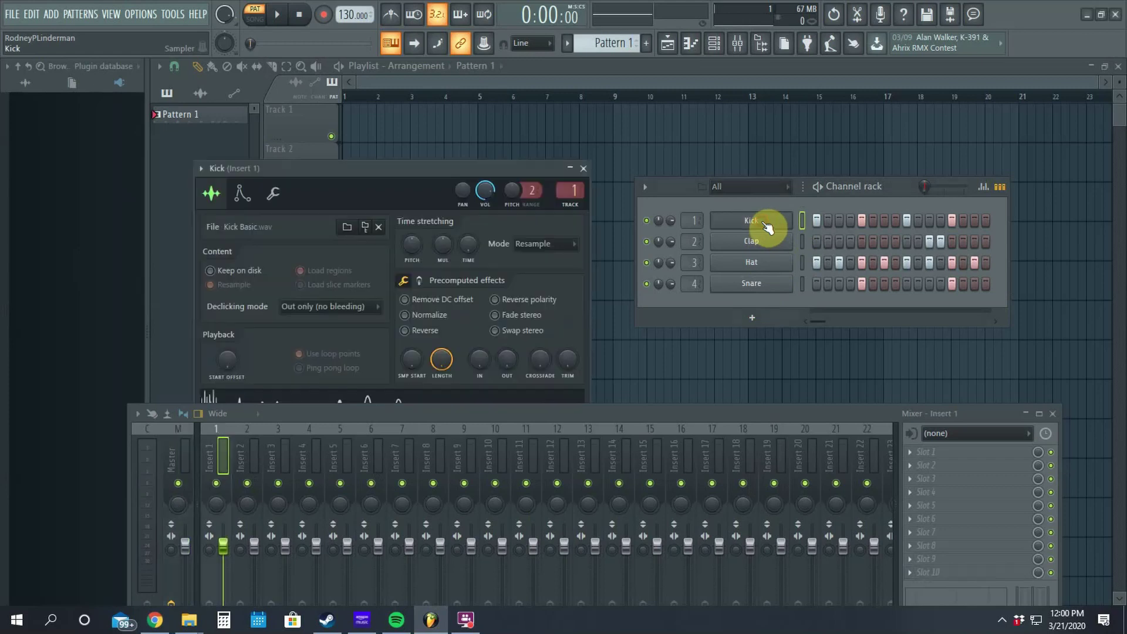
click(348, 229)
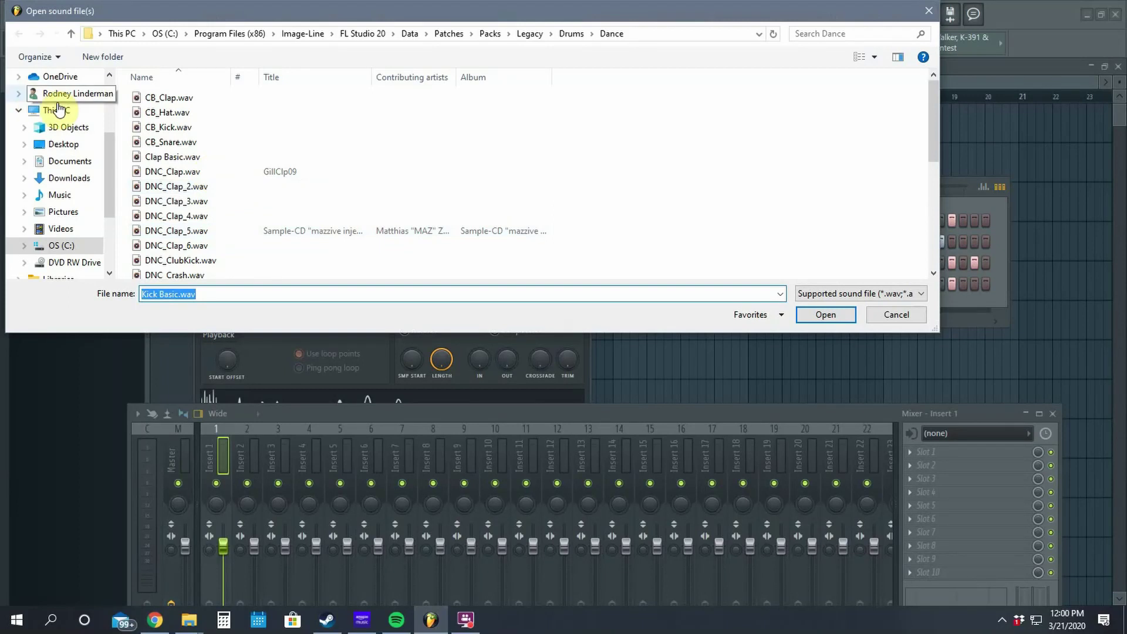
drag(109, 160, 102, 112)
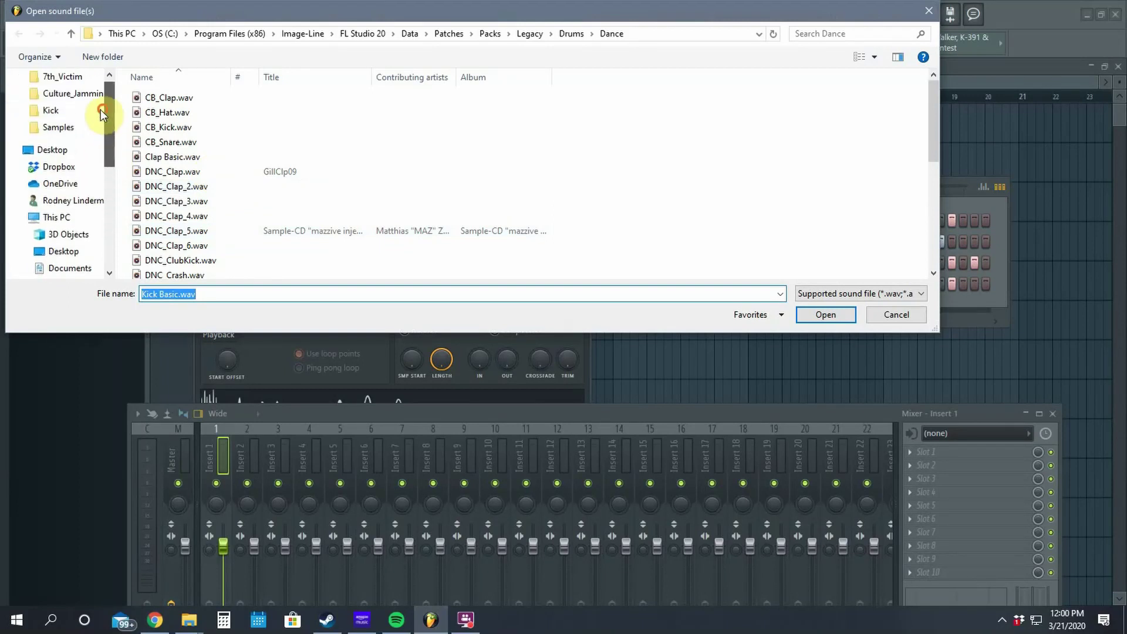
click(70, 126)
click(163, 101)
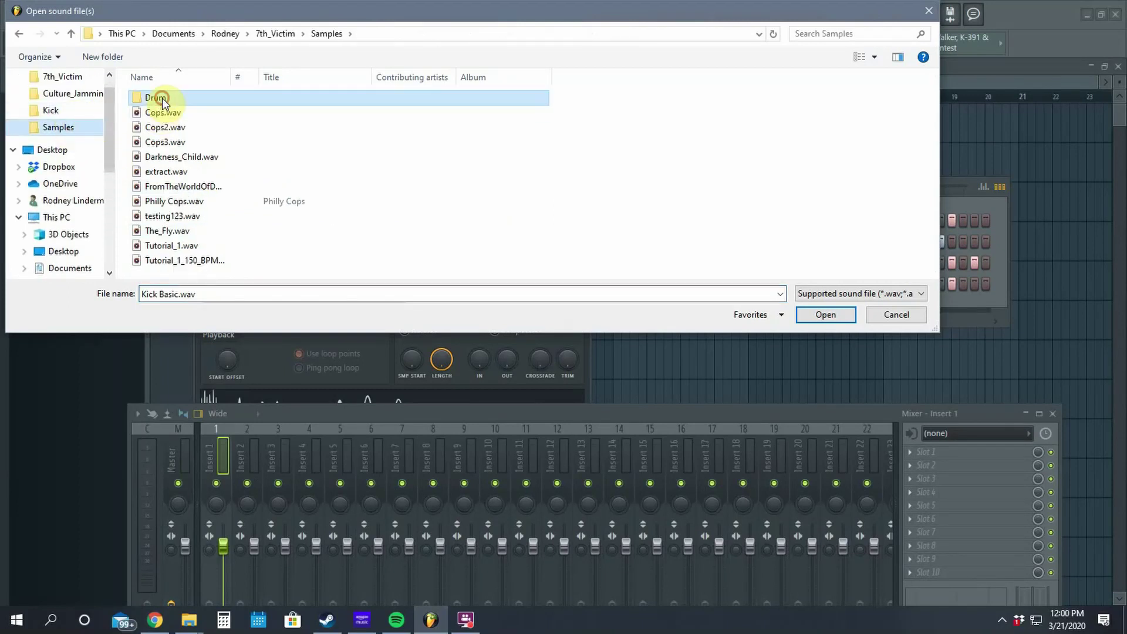
double_click(162, 98)
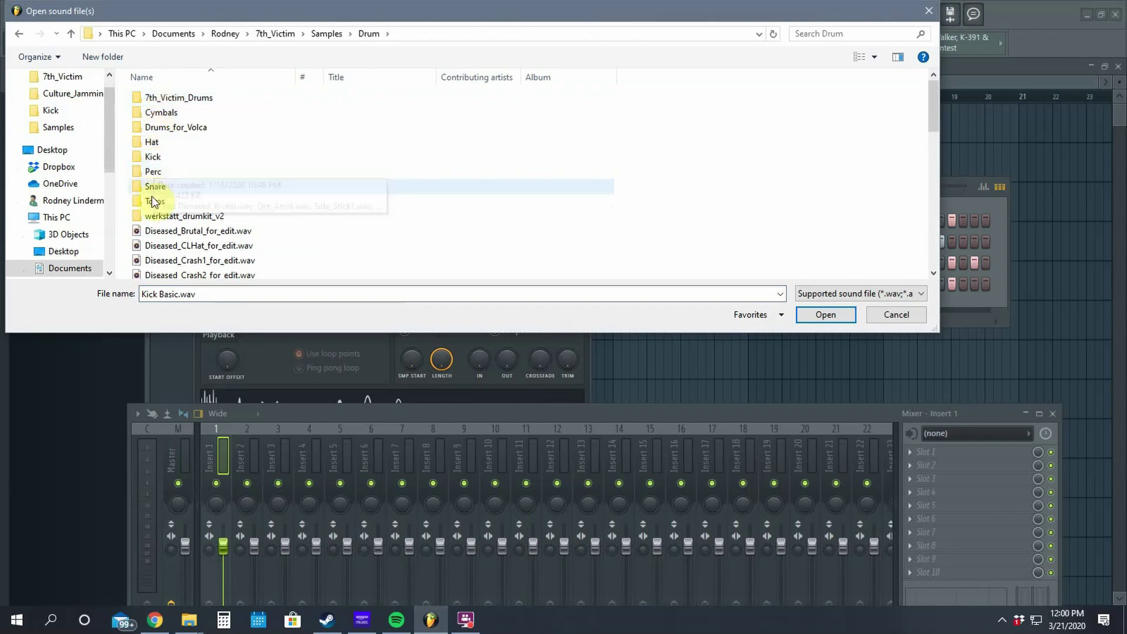
click(150, 156)
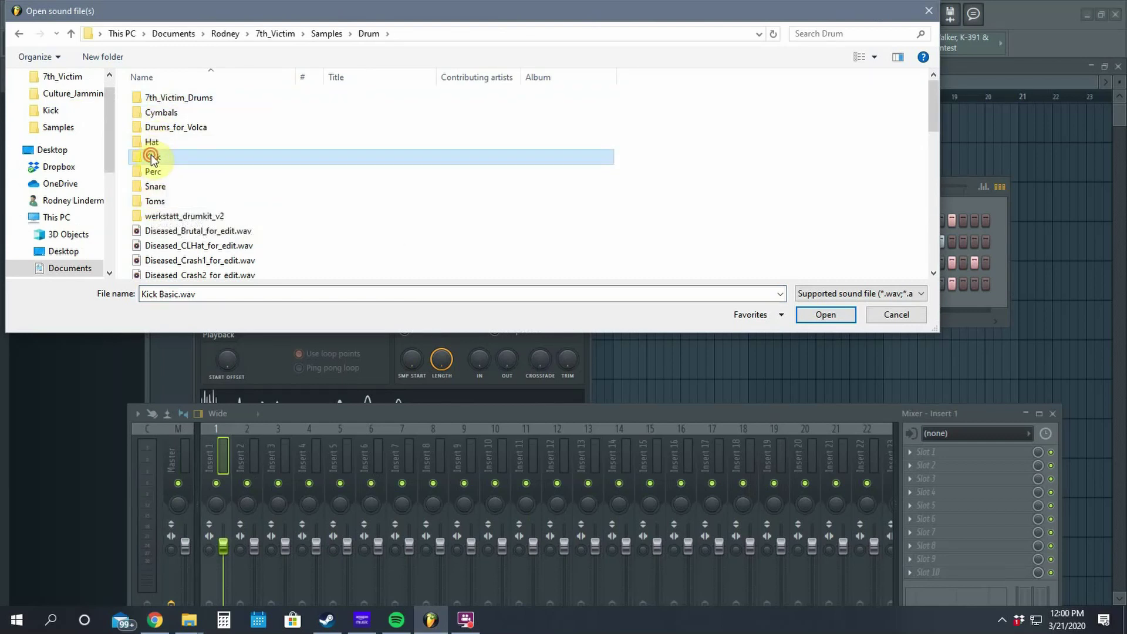
double_click(150, 154)
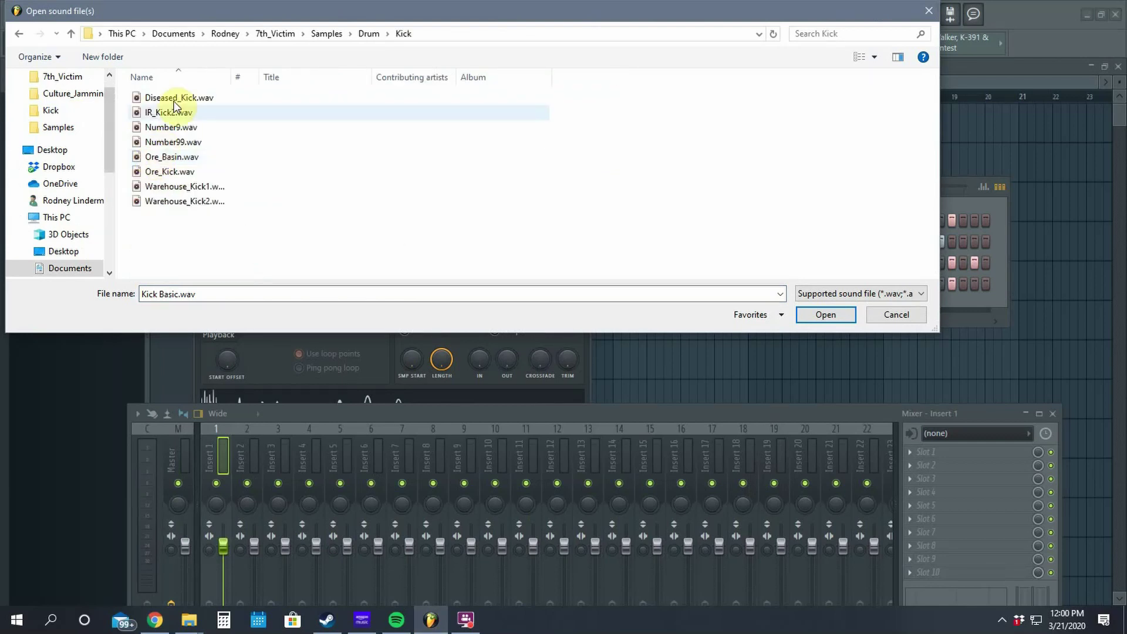
double_click(173, 143)
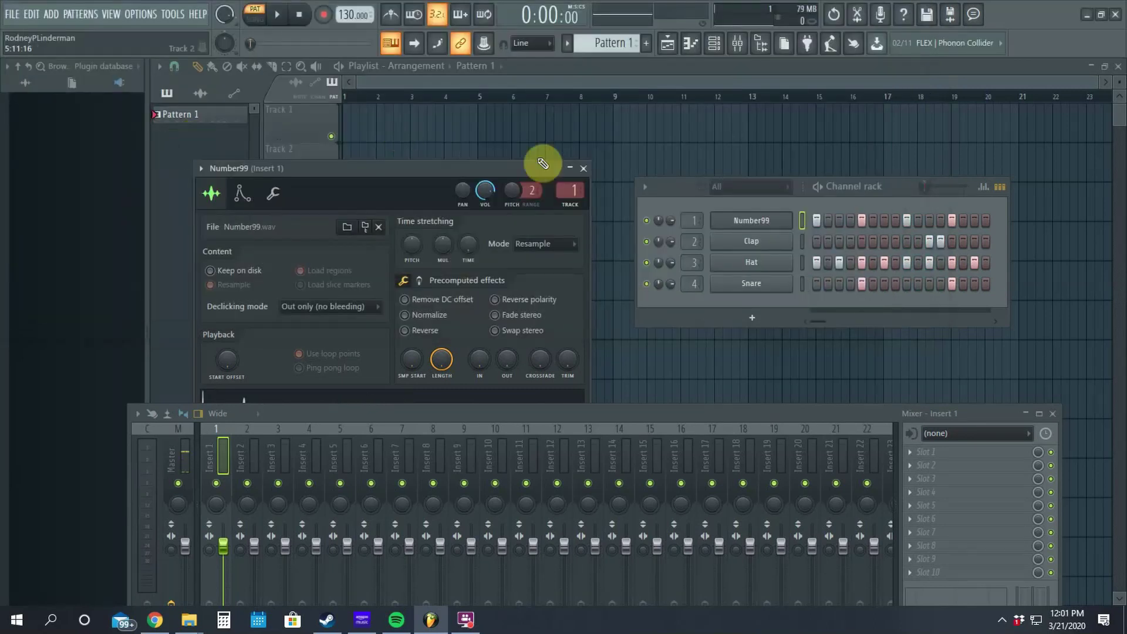
click(584, 169)
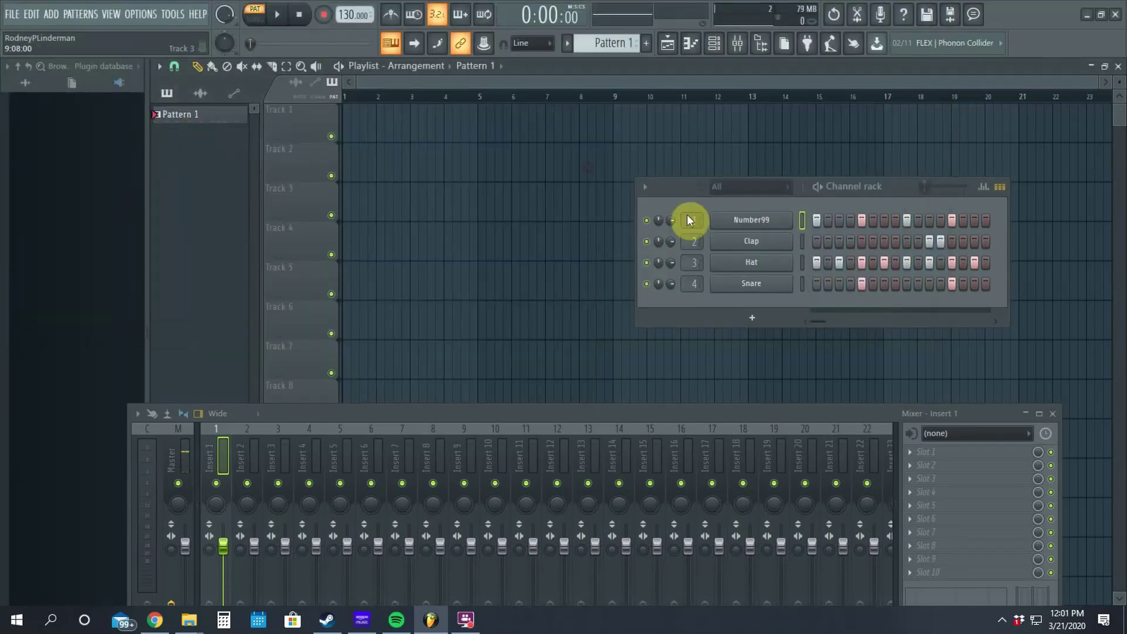
Replace the Clap channel's sample with Mid_Tom1.wav from the Samples/Drum/Toms folder.
click(764, 250)
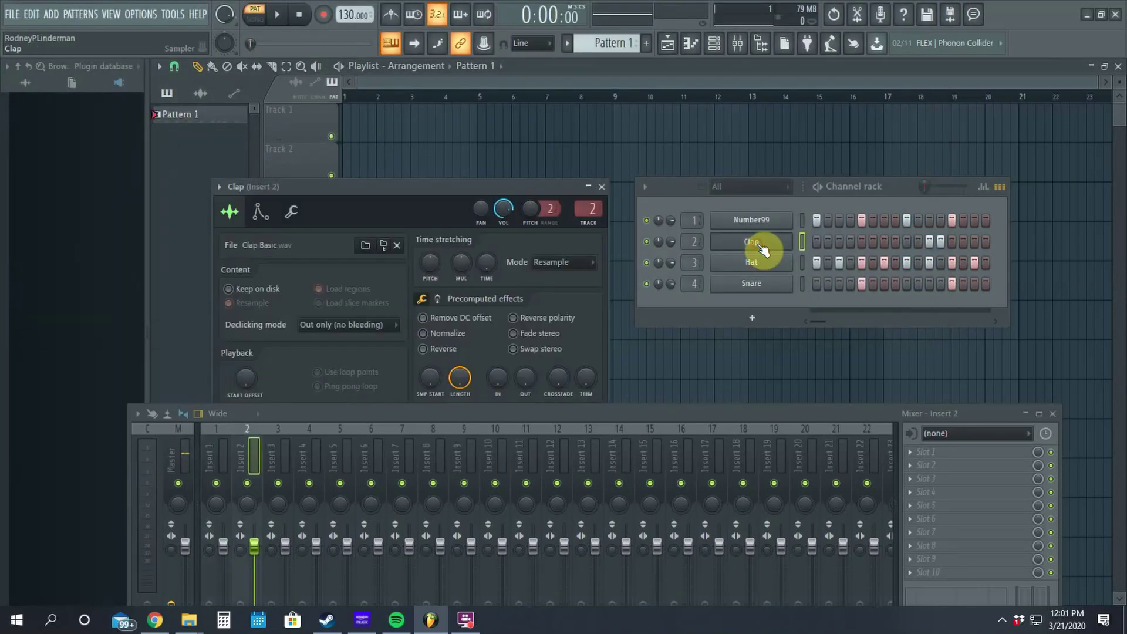
click(374, 245)
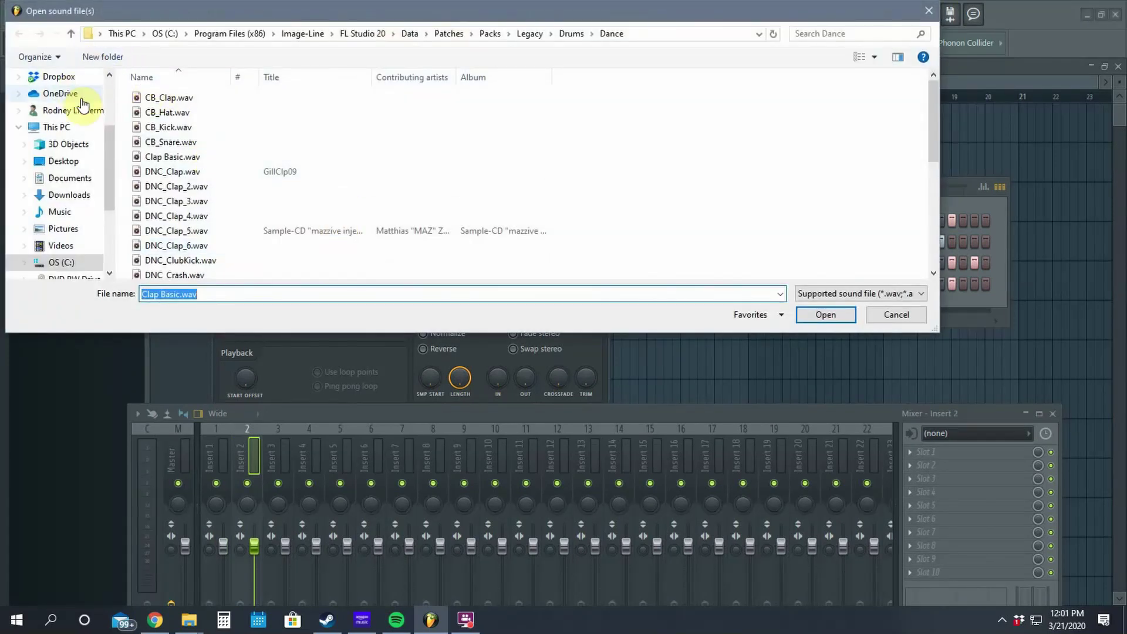
drag(108, 143, 109, 82)
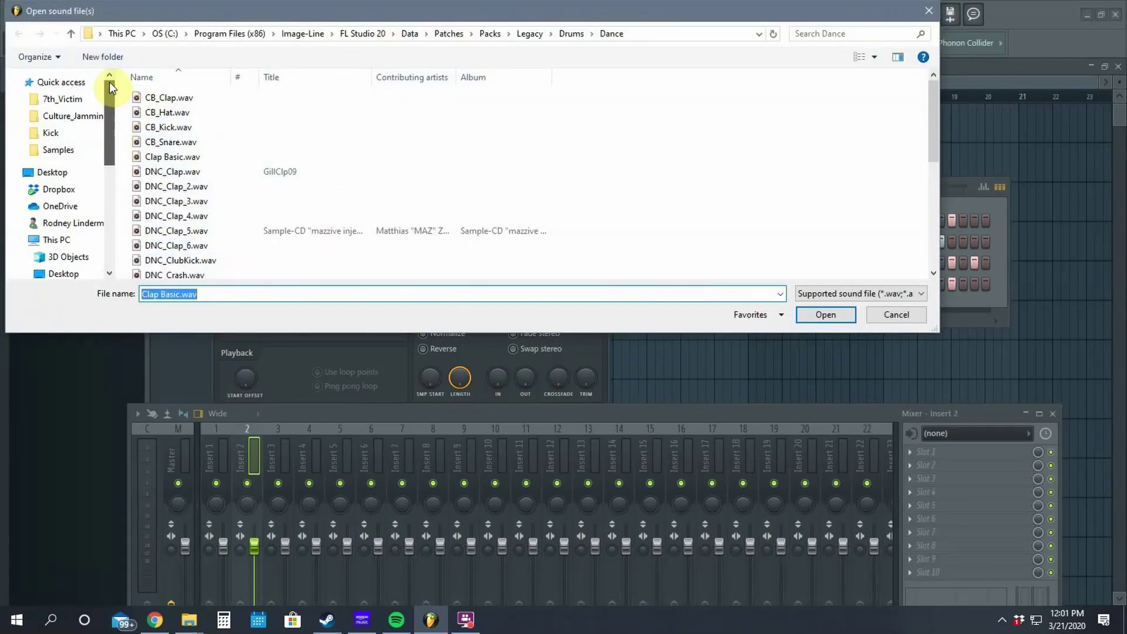
click(70, 151)
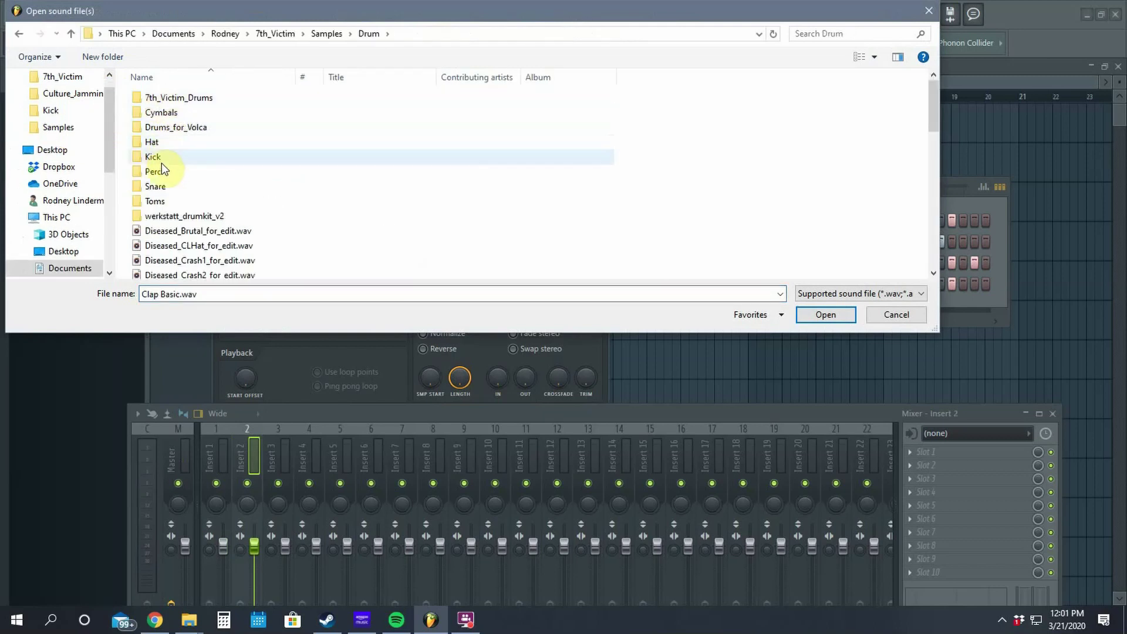
double_click(161, 201)
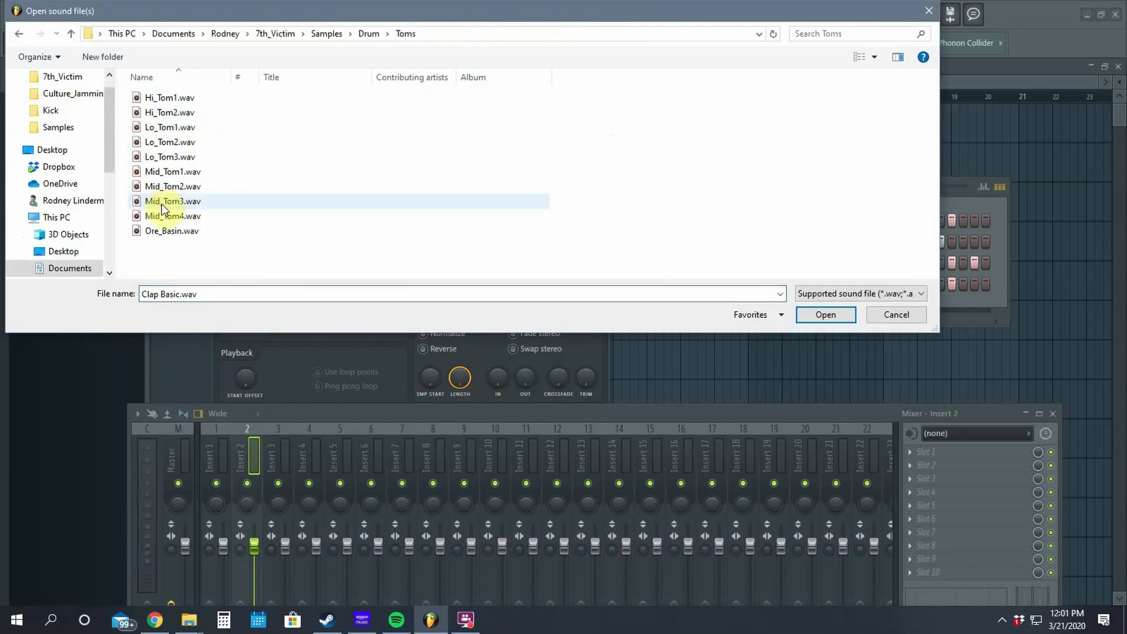
double_click(173, 171)
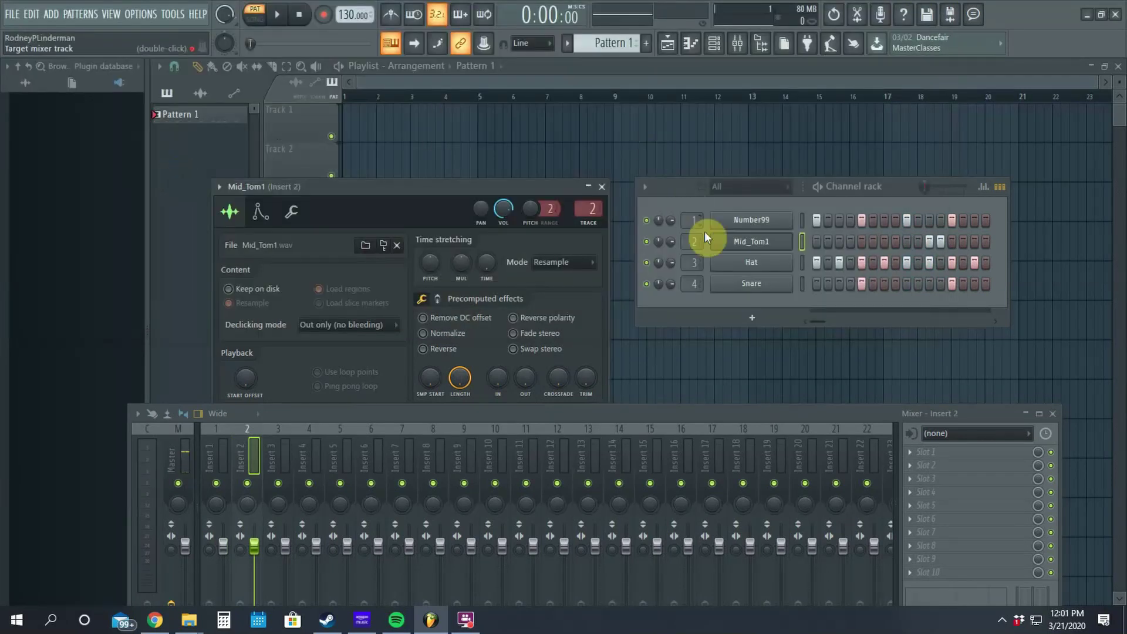
Replace the Hat channel's sample with IR_CLHat.wav from the Samples/Drum/Hat folder.
click(754, 261)
click(384, 264)
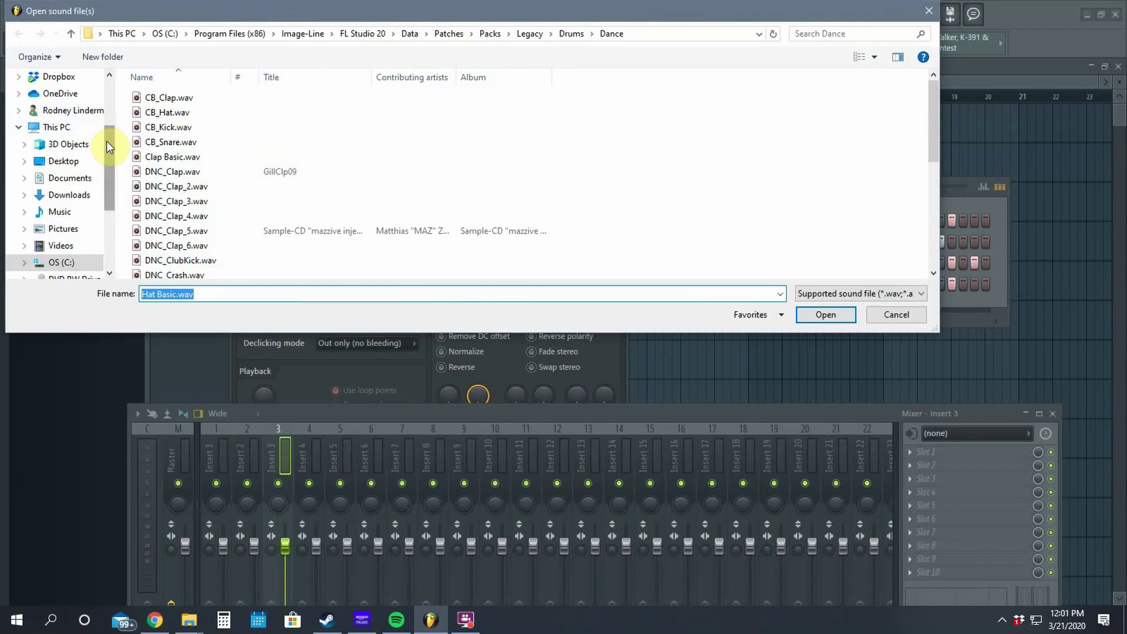
drag(108, 141, 102, 62)
click(57, 138)
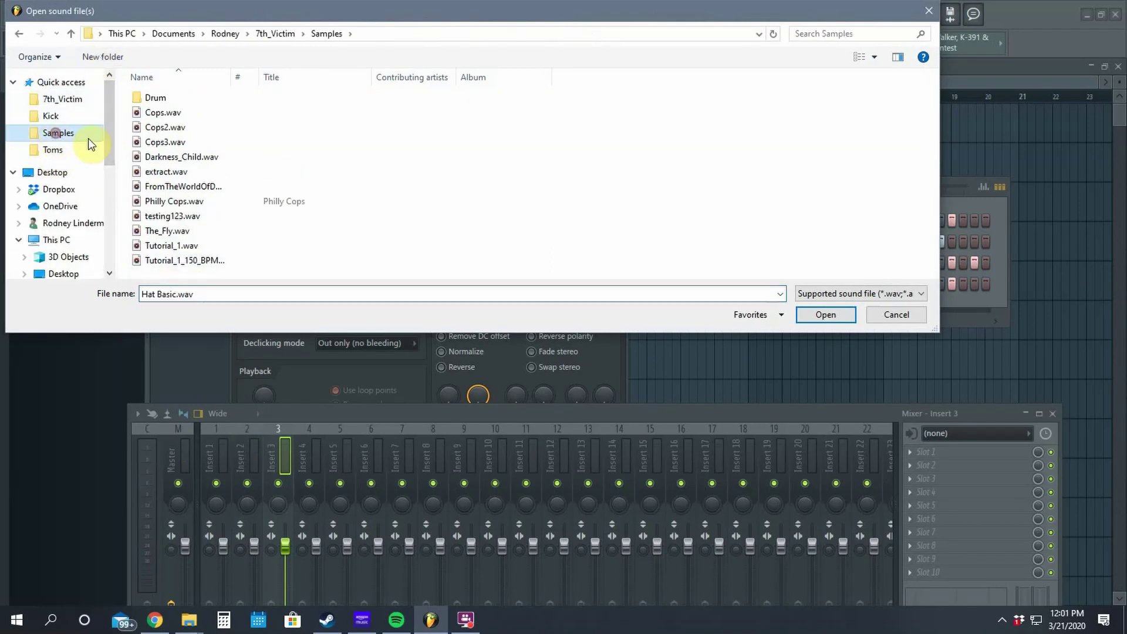
double_click(150, 97)
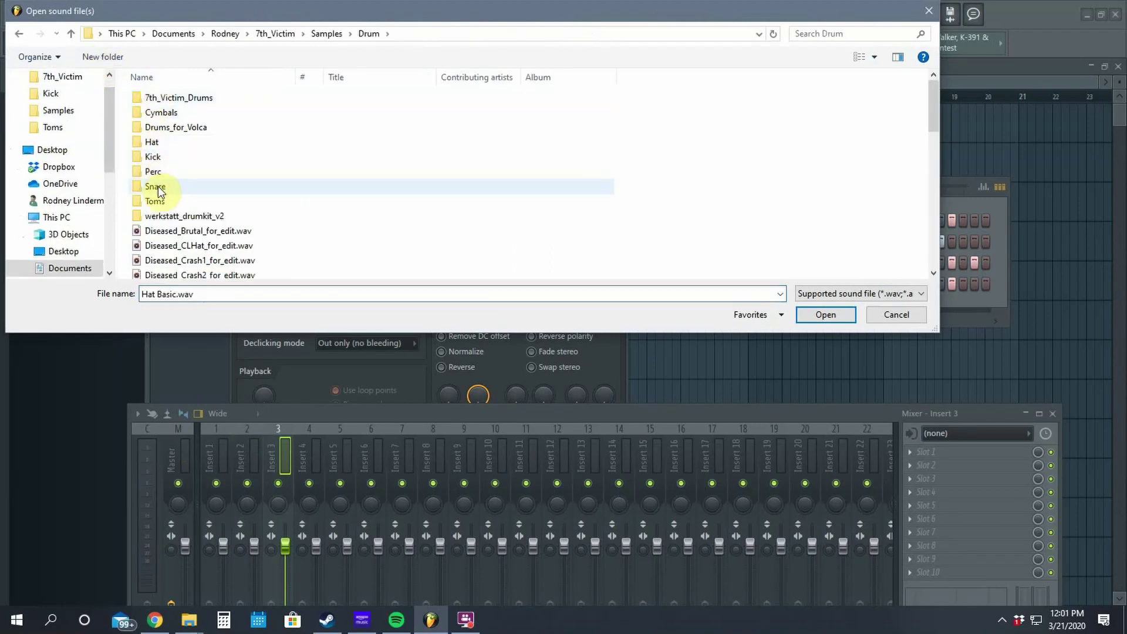
double_click(149, 143)
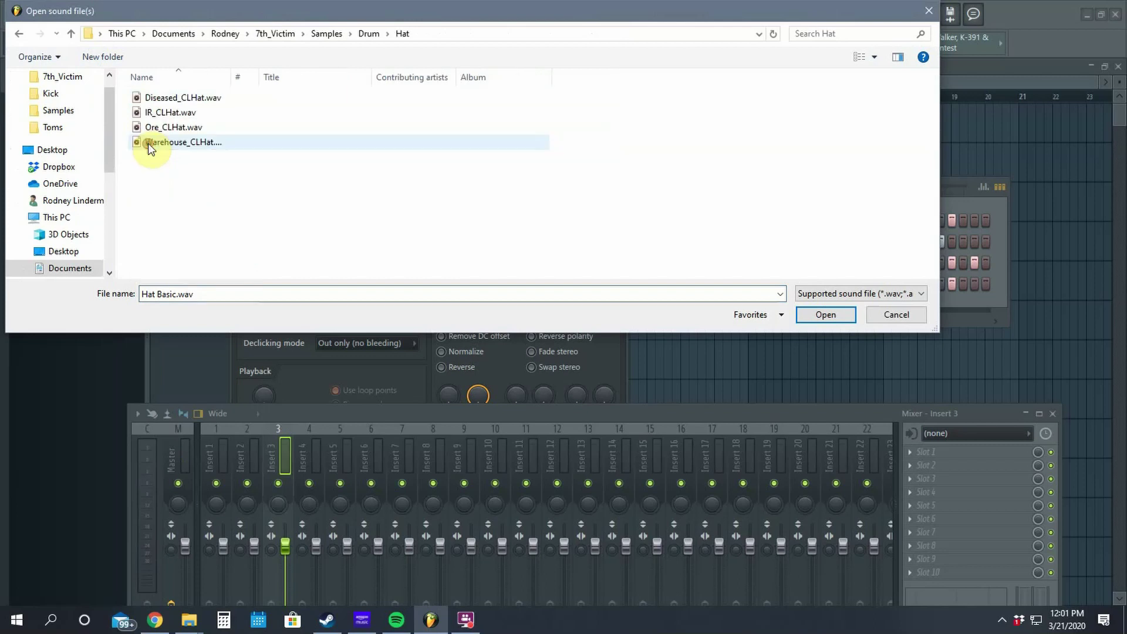
double_click(155, 113)
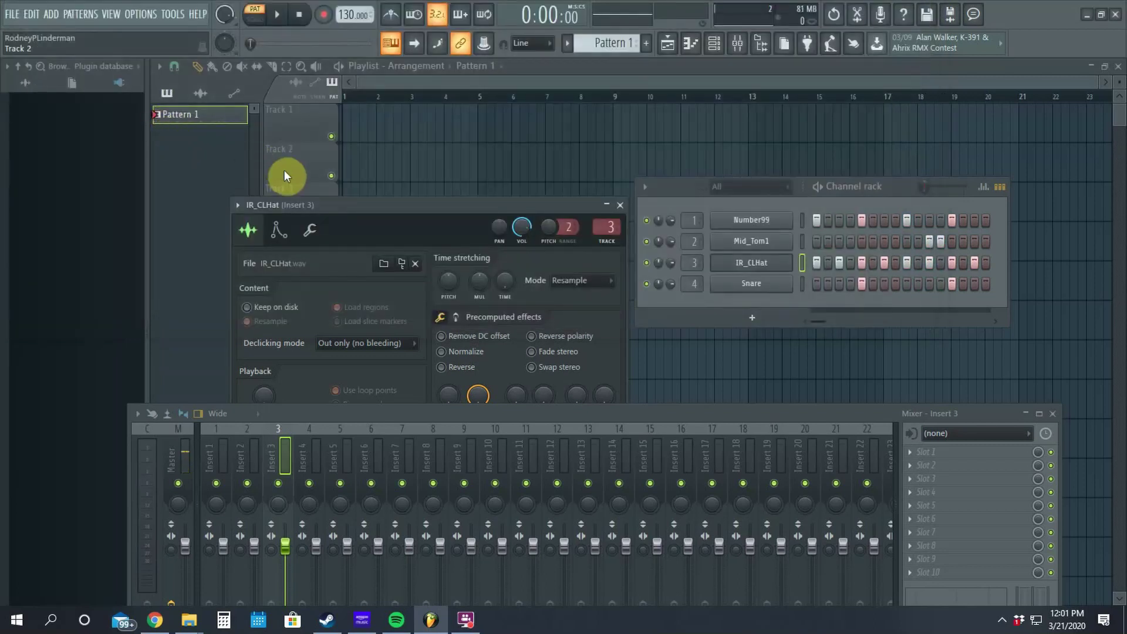
Replace the Snare channel's sample with Warehouse_Smack.wav from the Samples/Drum/Snare folder and close the channel settings.
click(770, 287)
click(422, 283)
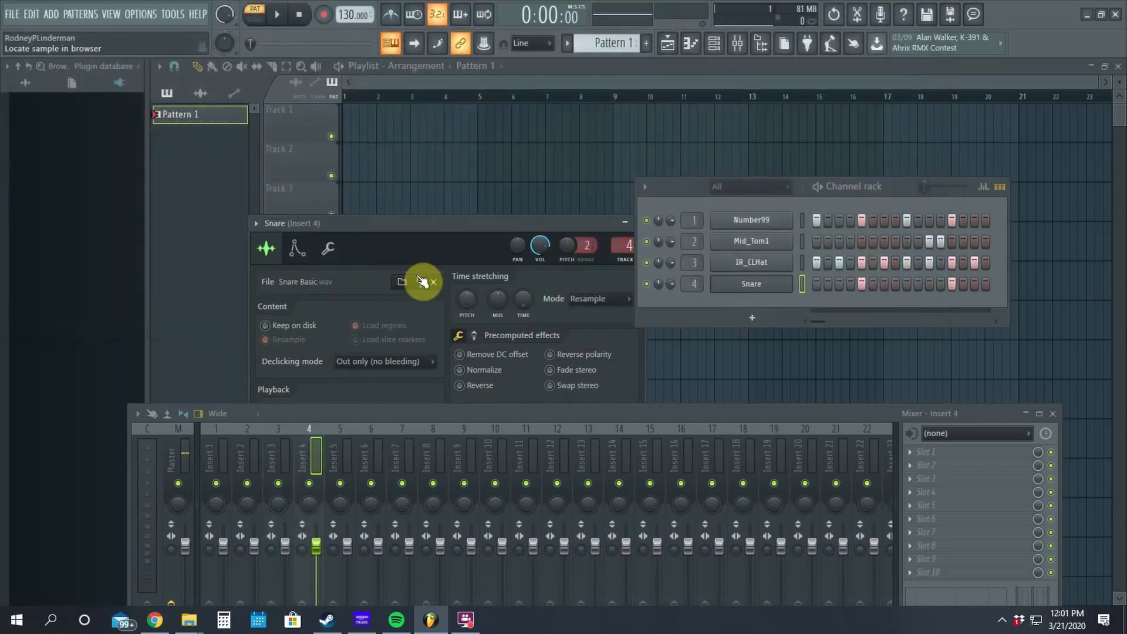
click(414, 286)
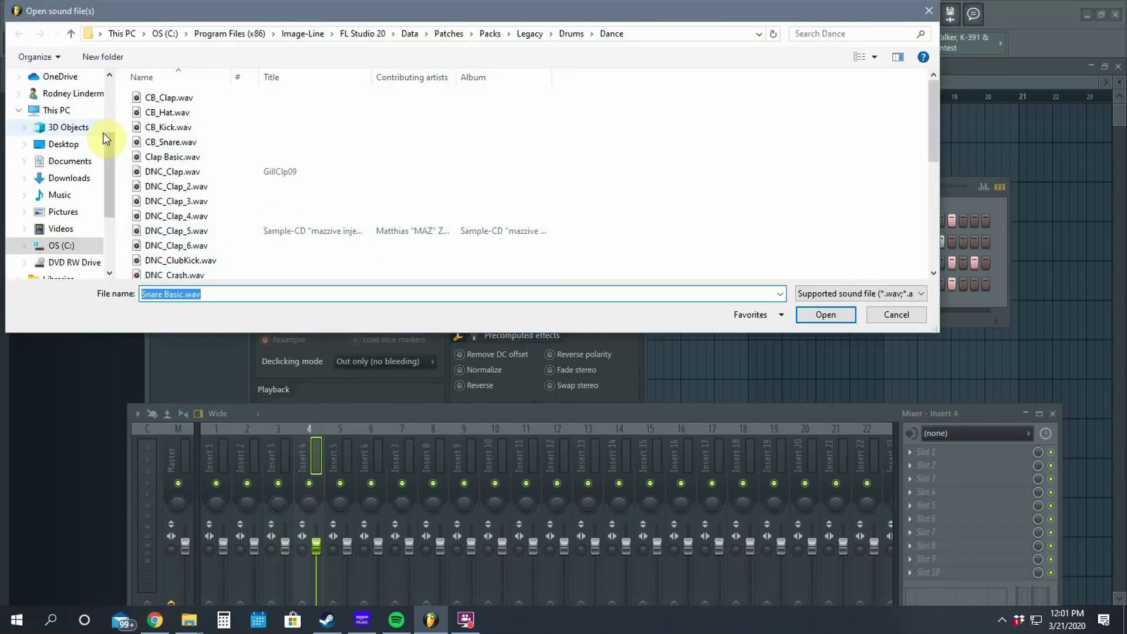
drag(111, 151, 117, 103)
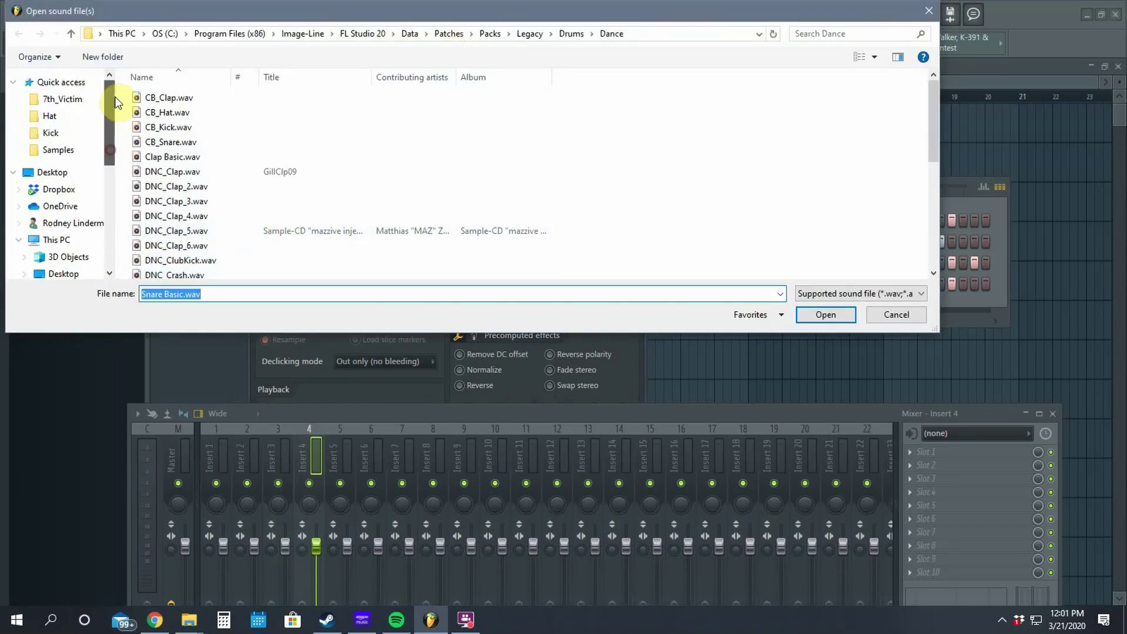
click(75, 154)
double_click(154, 99)
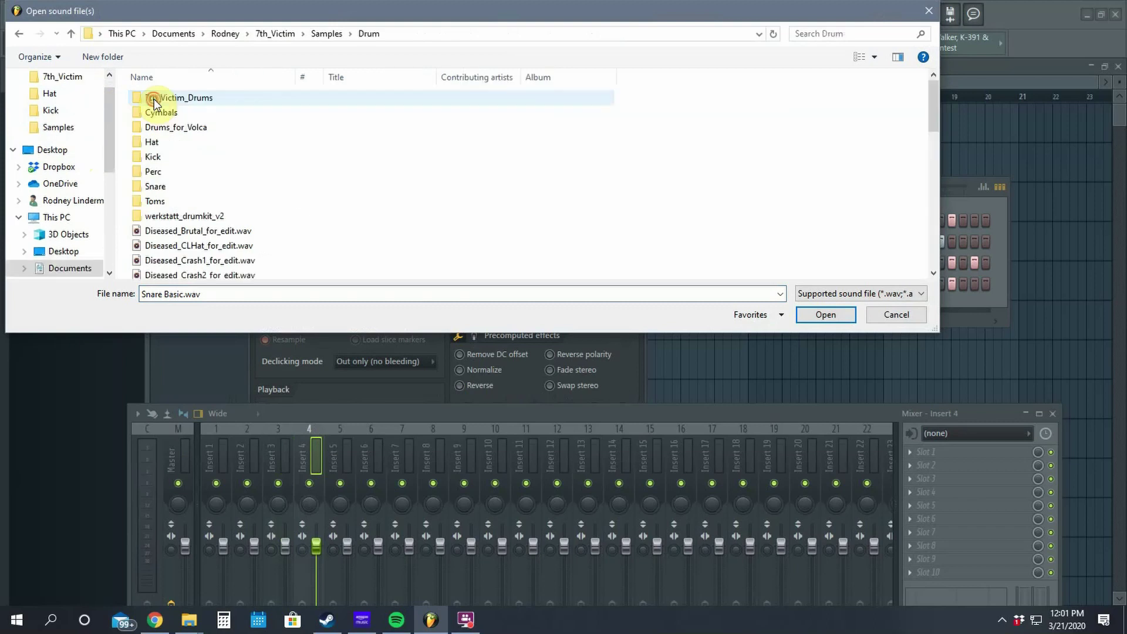
double_click(165, 185)
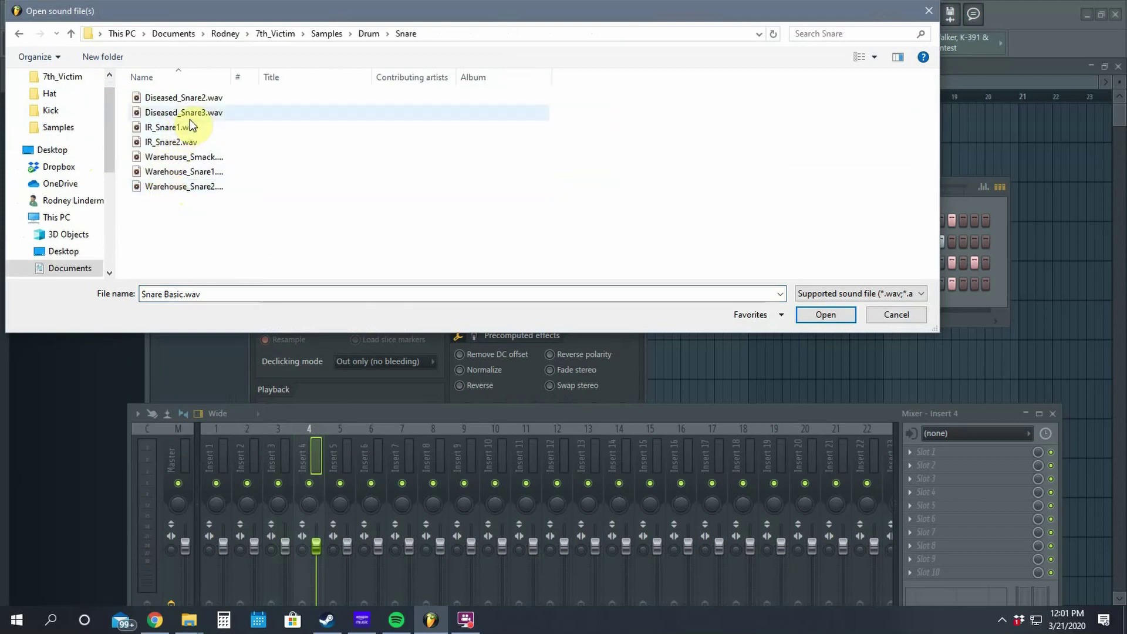
double_click(188, 157)
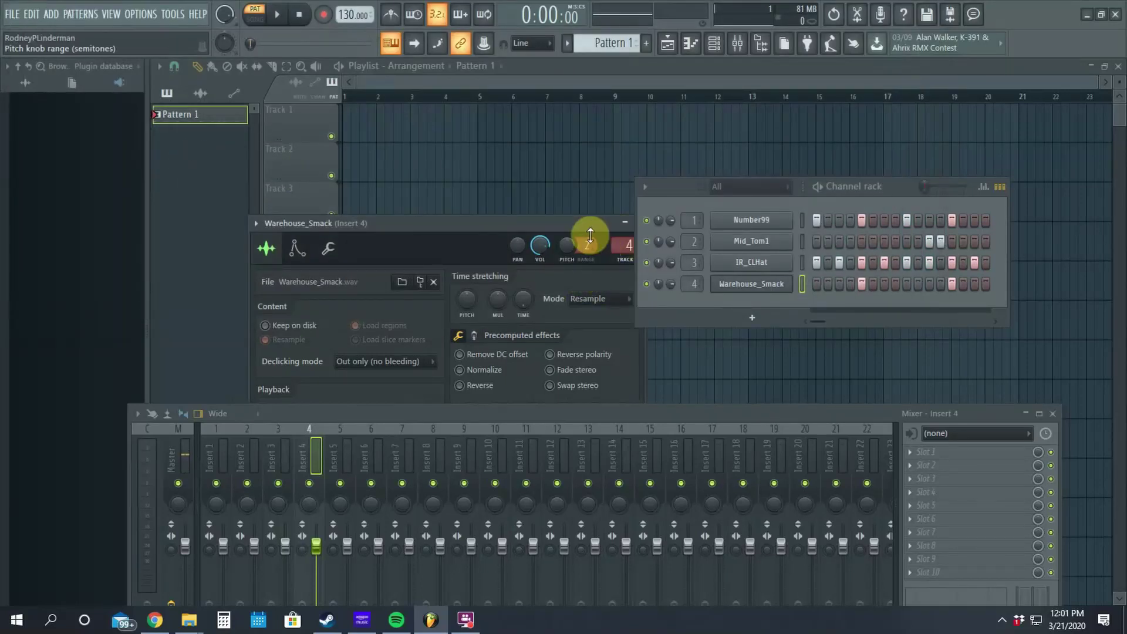
drag(609, 226, 520, 190)
click(550, 188)
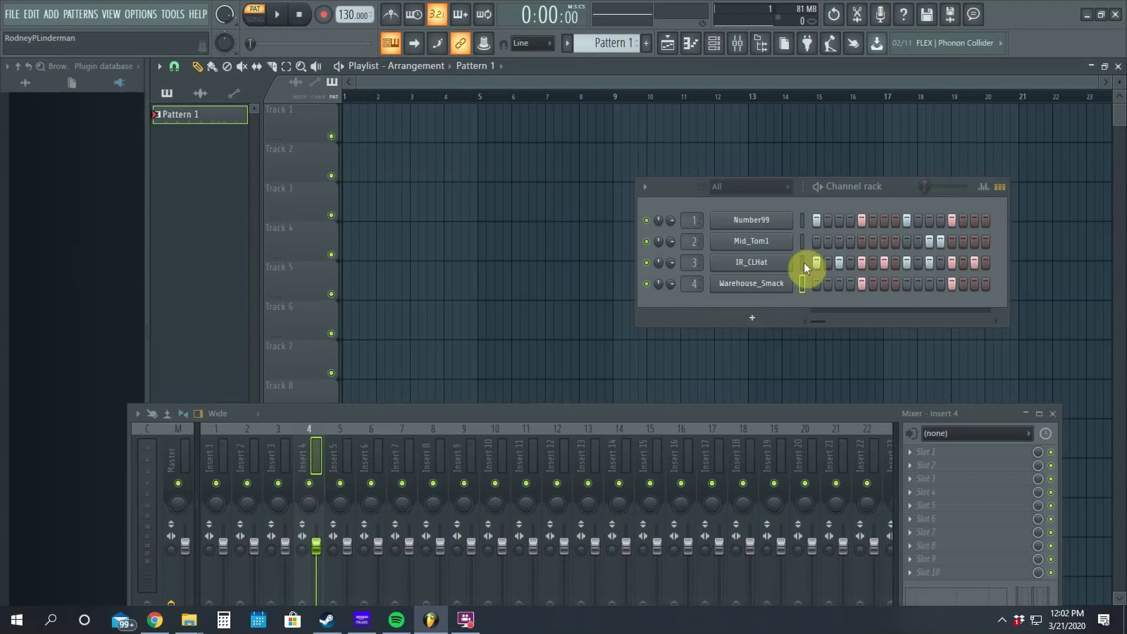
Set the project tempo to 150 BPM and play the pattern before and after the change.
click(280, 20)
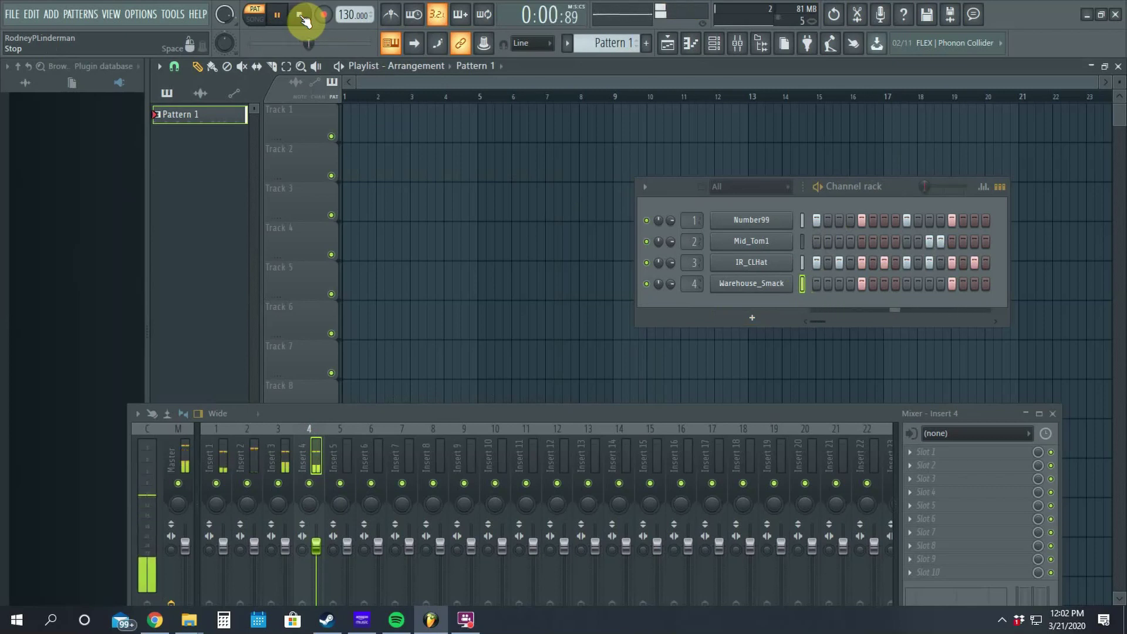
click(302, 18)
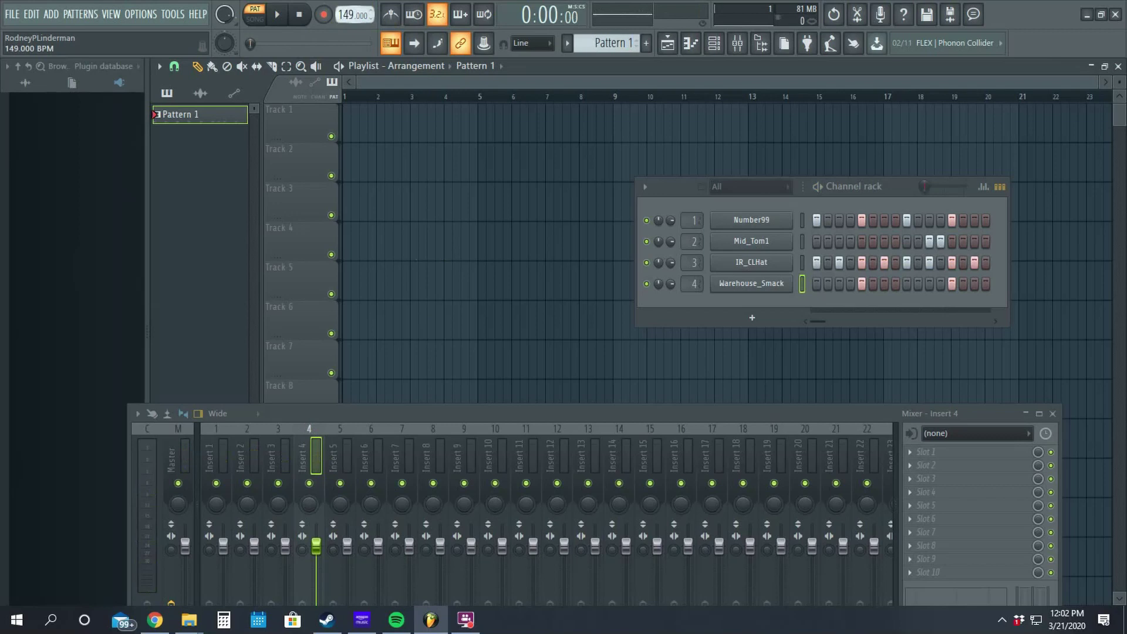
drag(354, 15, 350, 18)
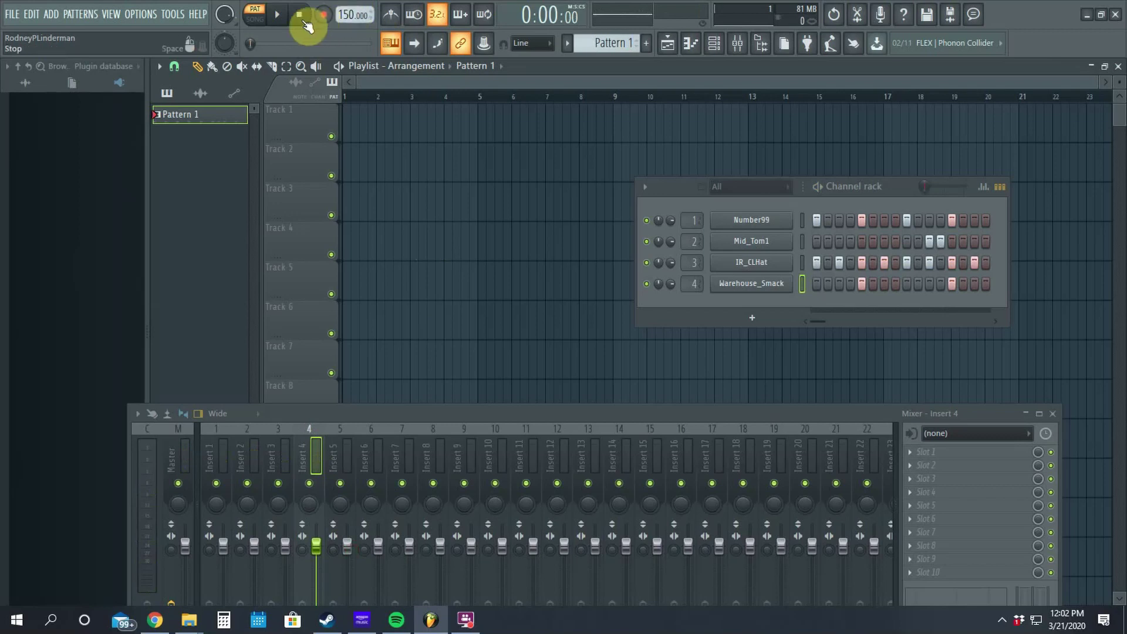
click(280, 16)
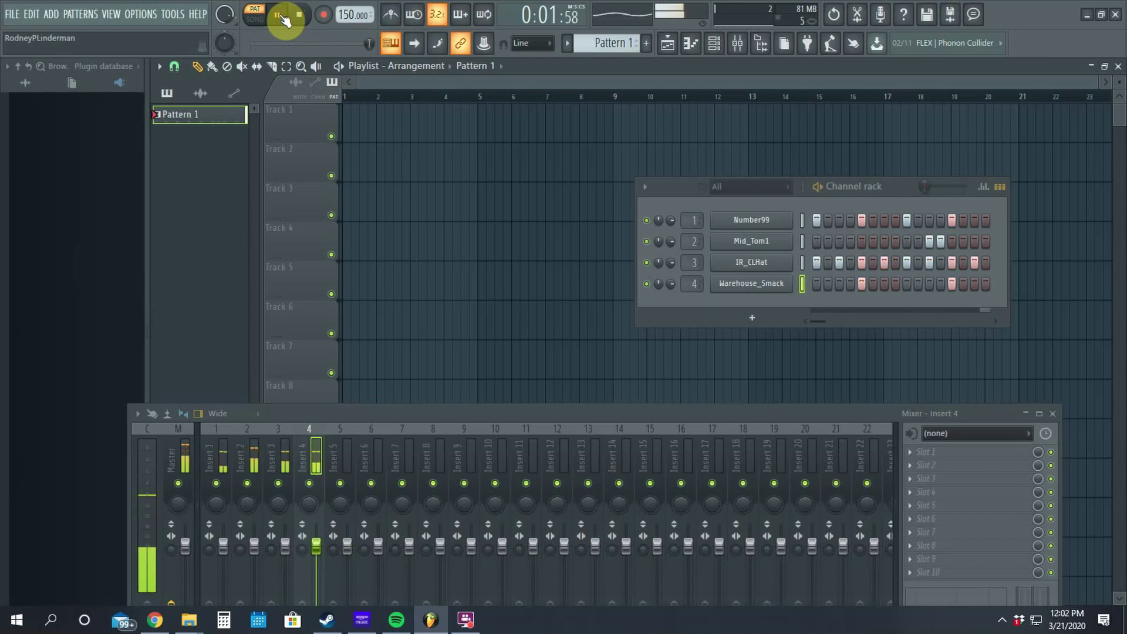
click(280, 17)
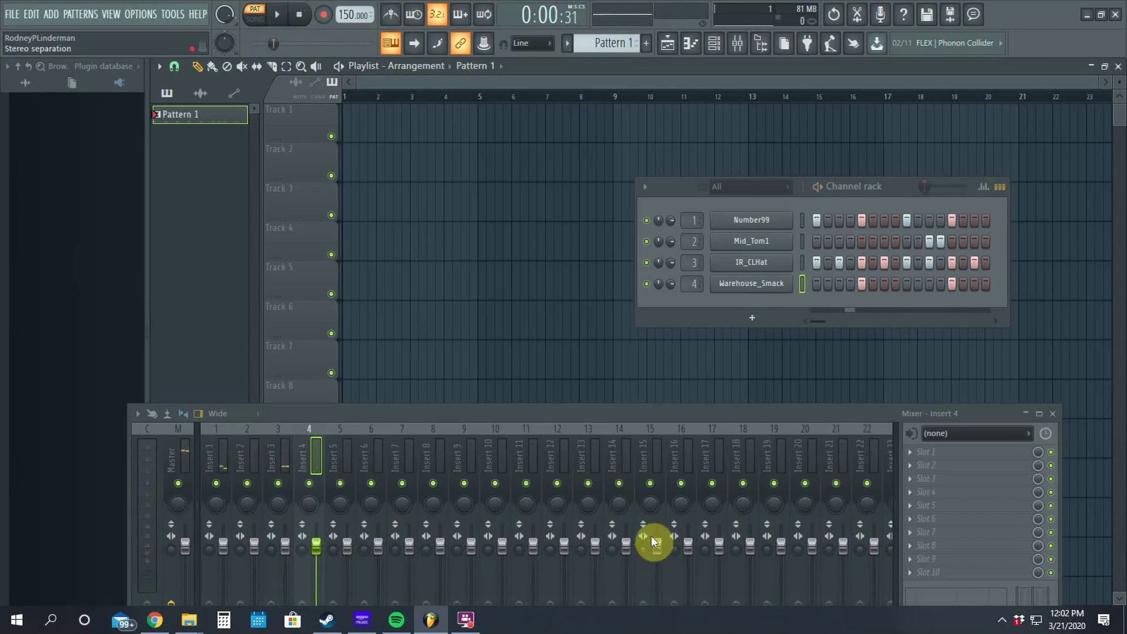
Lower the hat's mixer fader on Insert 3 to about 81% and audition the balance in pattern mode.
click(257, 24)
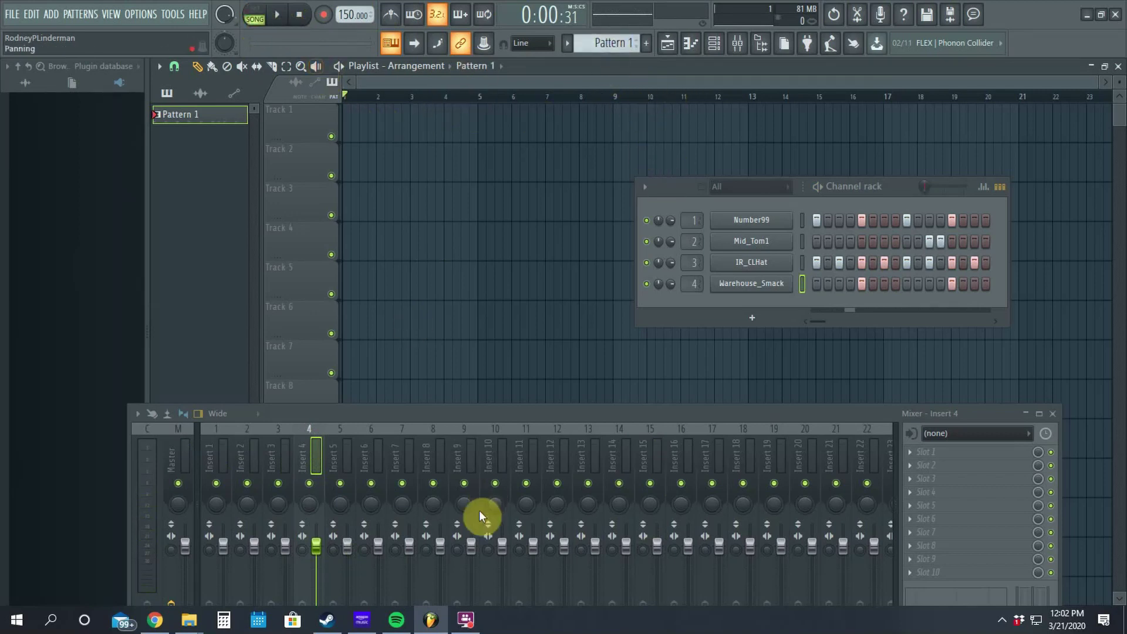
click(286, 548)
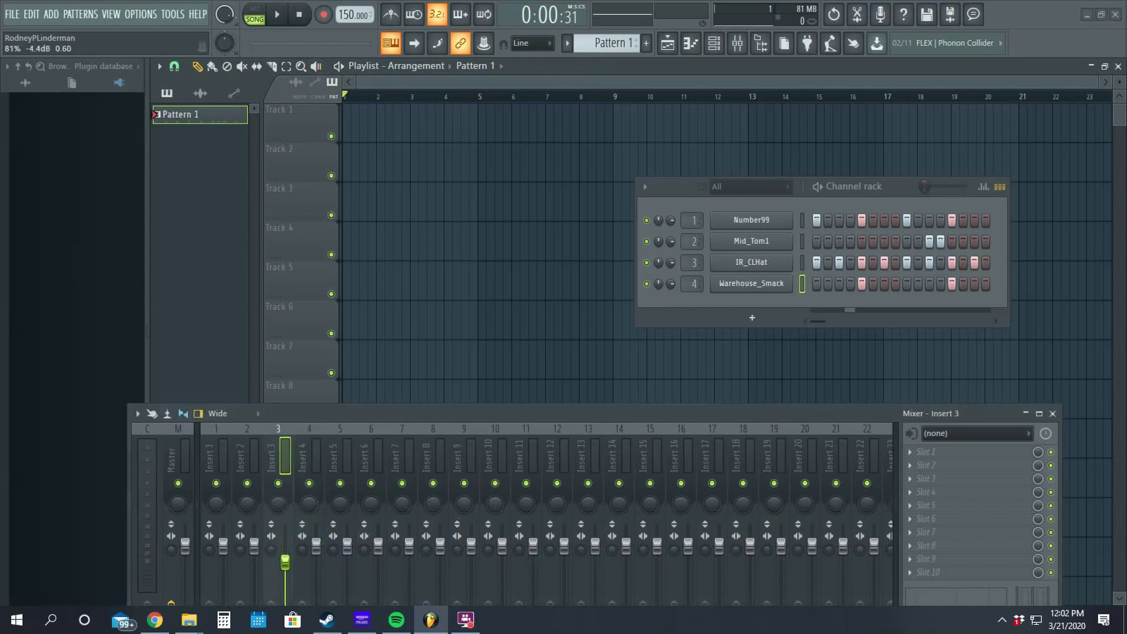
click(278, 15)
click(299, 17)
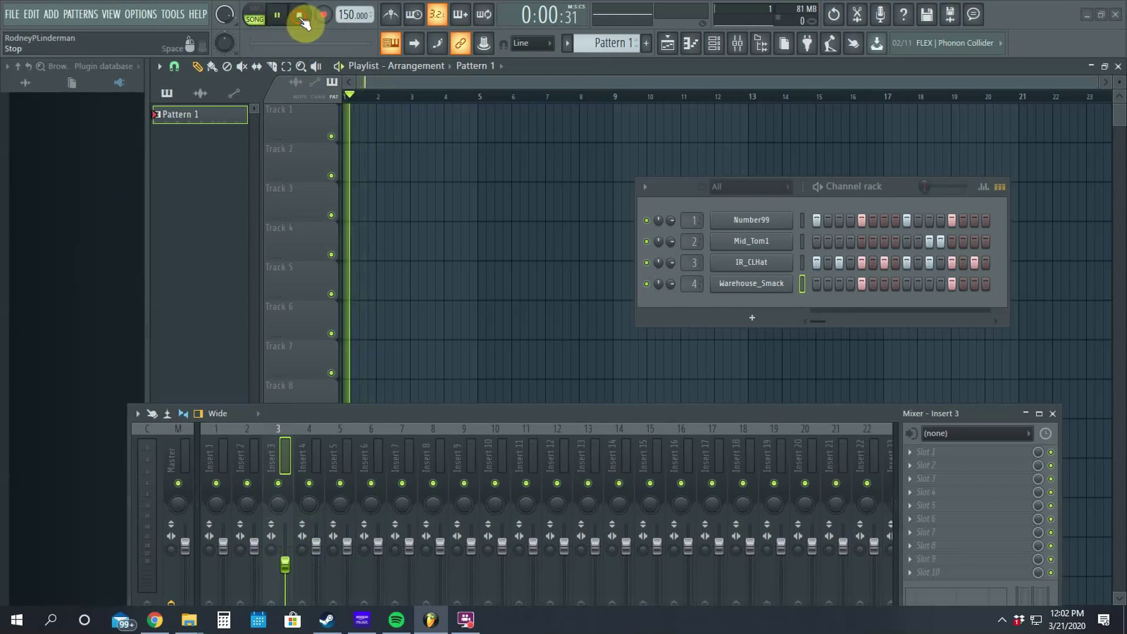
click(258, 21)
click(277, 15)
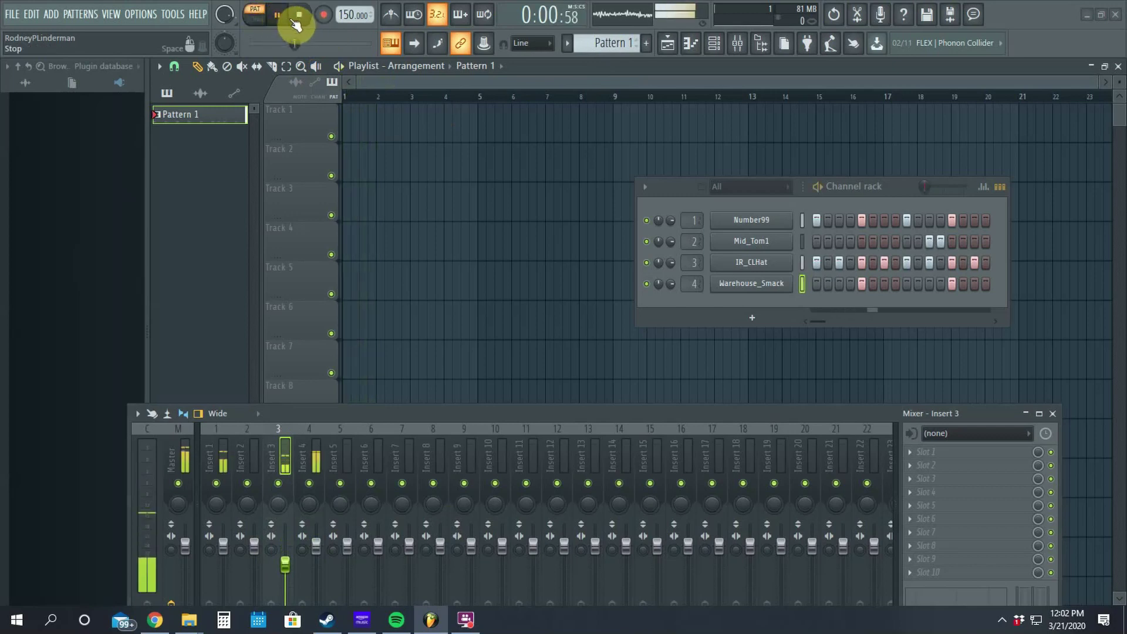
click(297, 16)
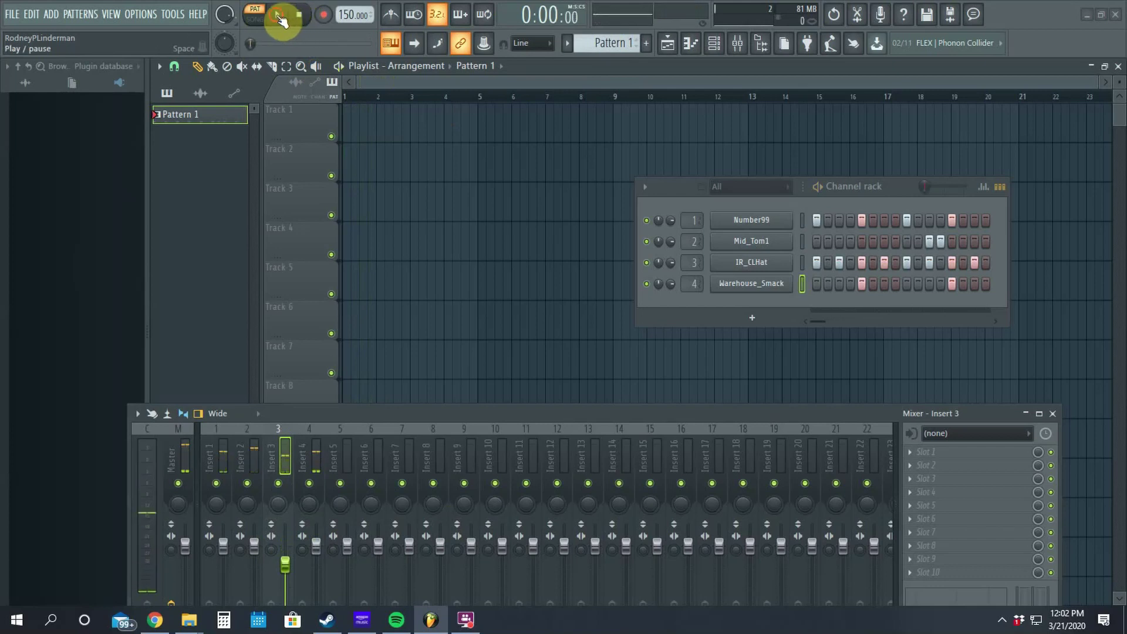
click(279, 16)
click(299, 16)
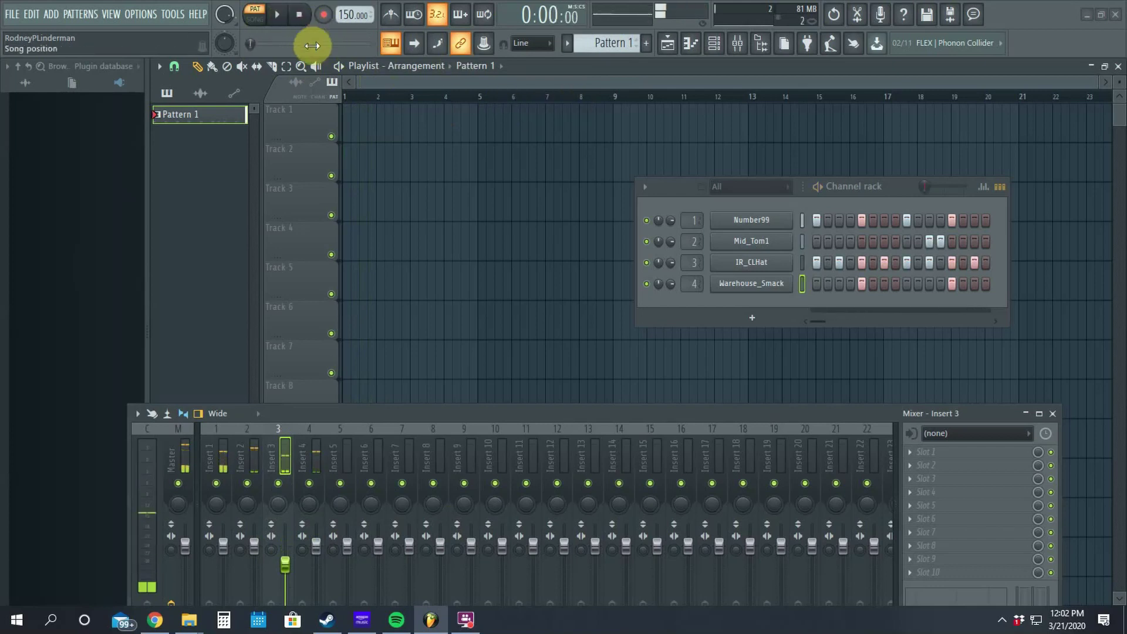
Switch to song mode and place Pattern 1 at bar 1 on Track 1 of the playlist.
click(255, 18)
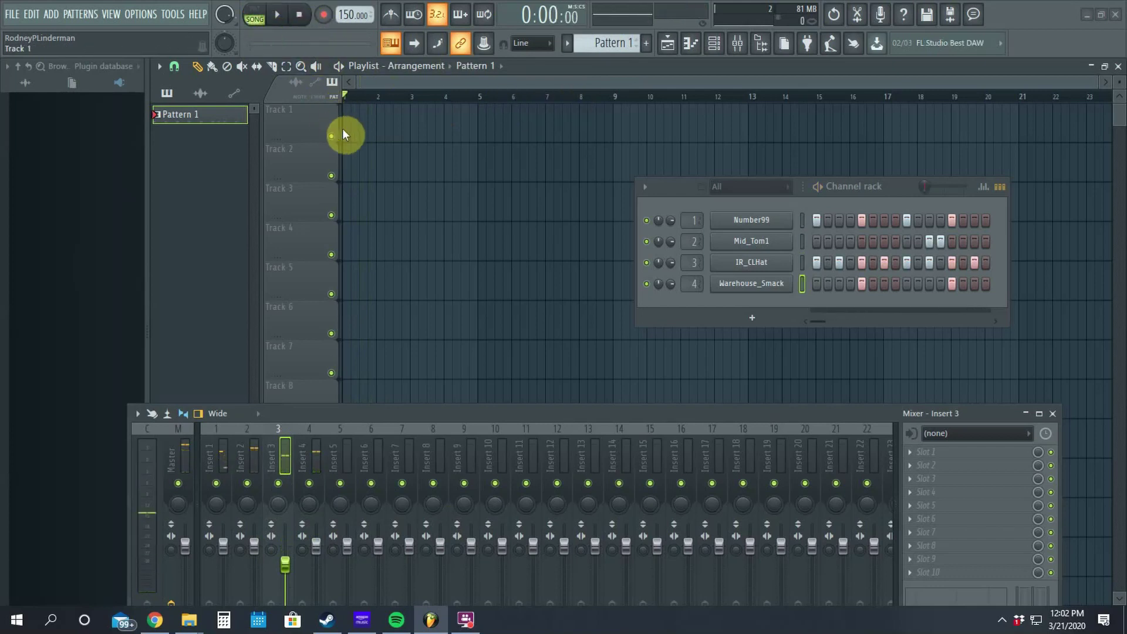
click(349, 136)
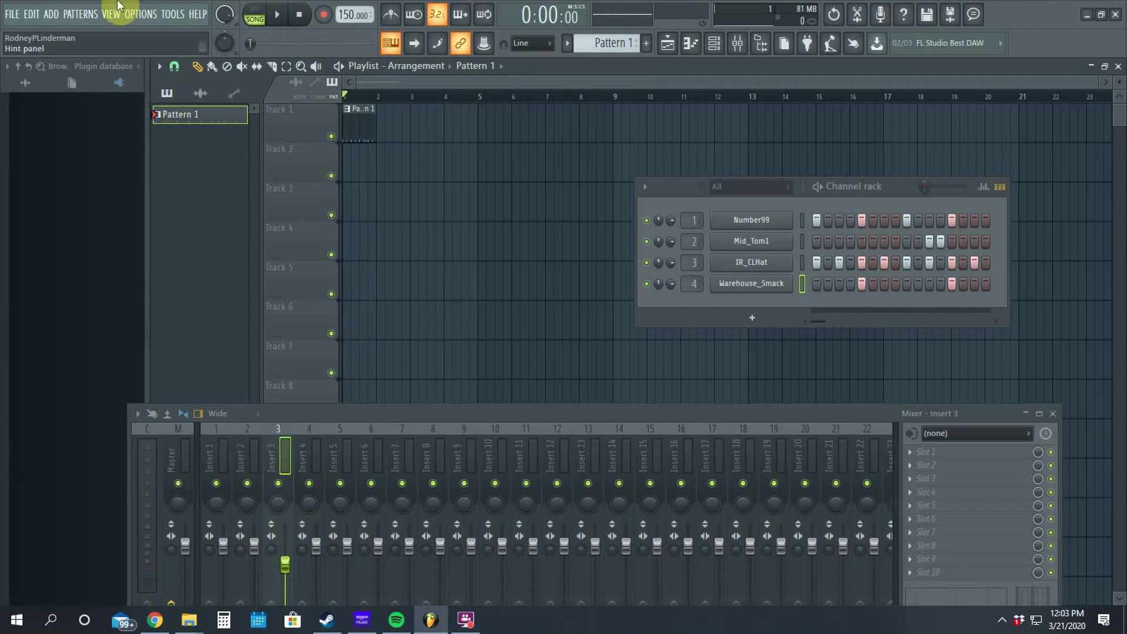
Start exporting the song as a Wave file and choose the Samples folder as destination.
click(12, 13)
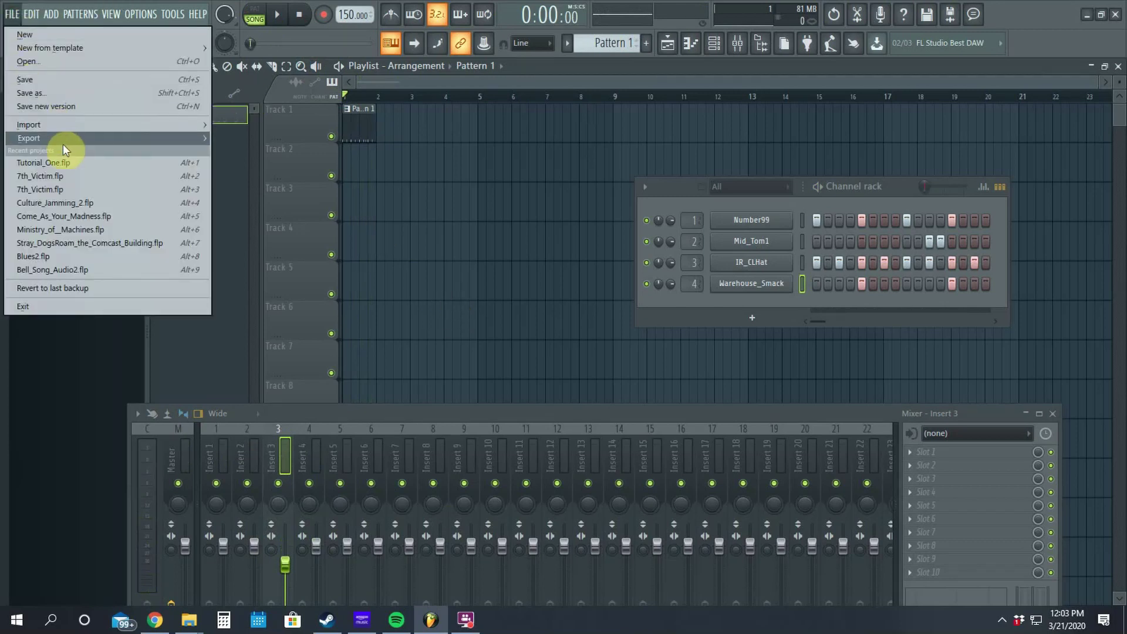
mouse_move(63, 141)
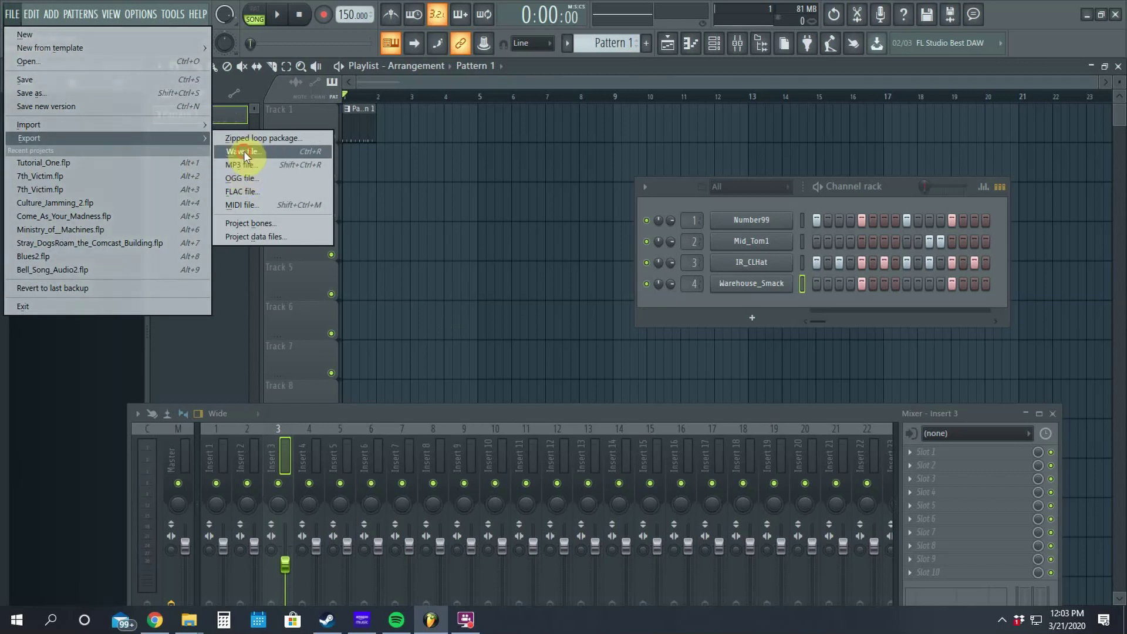
click(243, 152)
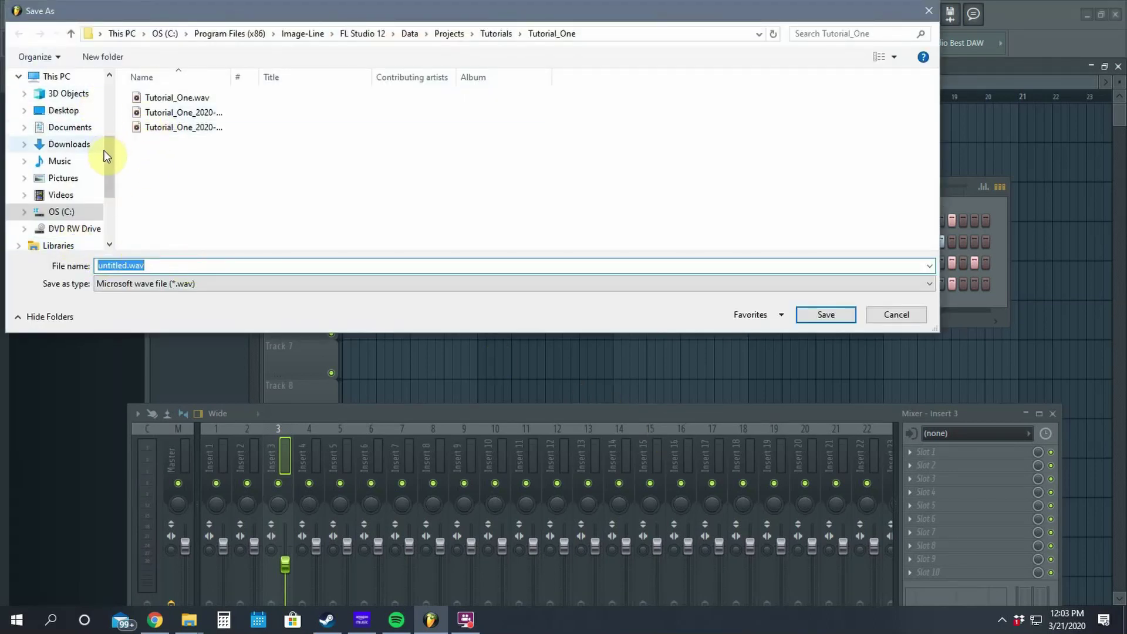
drag(107, 150, 111, 92)
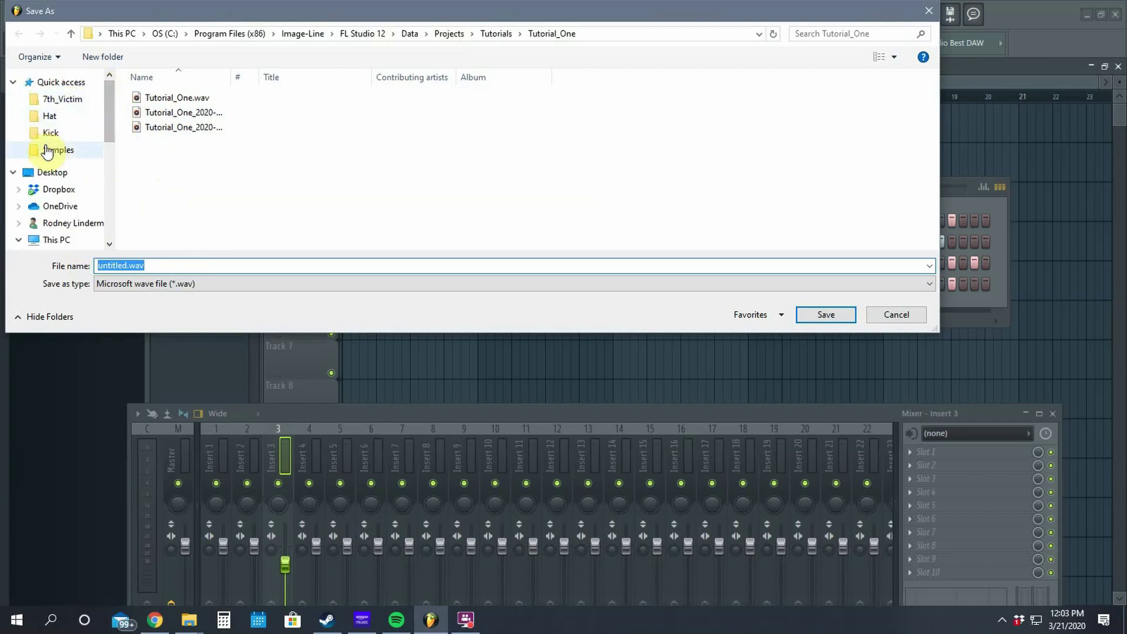
click(47, 150)
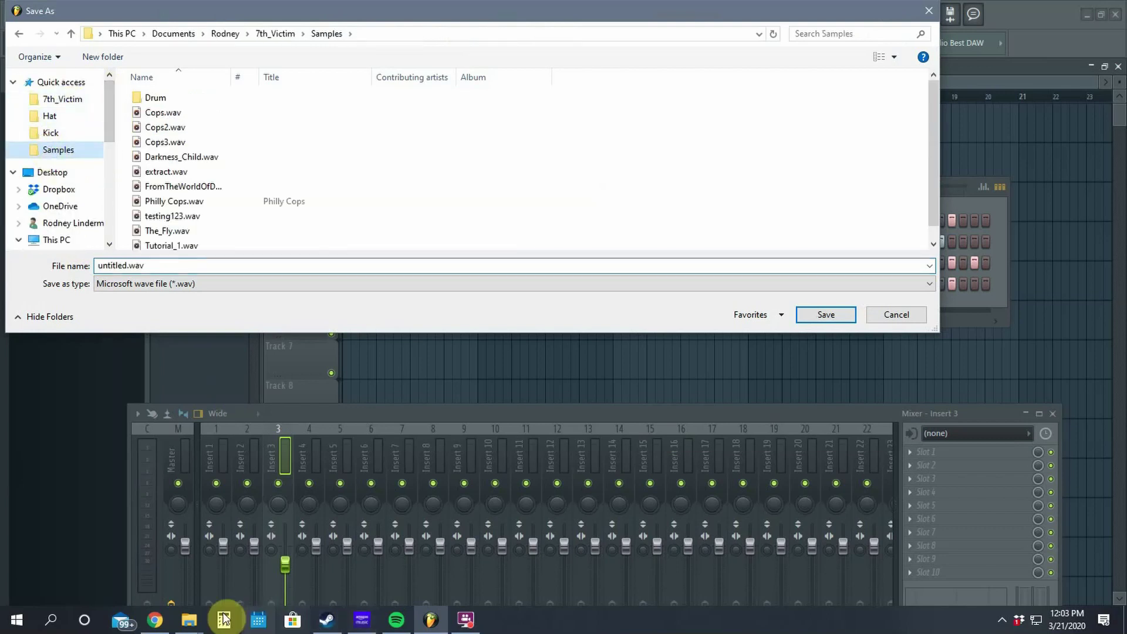
Switch to Chrome to view the Tutorial One Drum Loop 150 BPM download, and return to FL Studio.
click(155, 620)
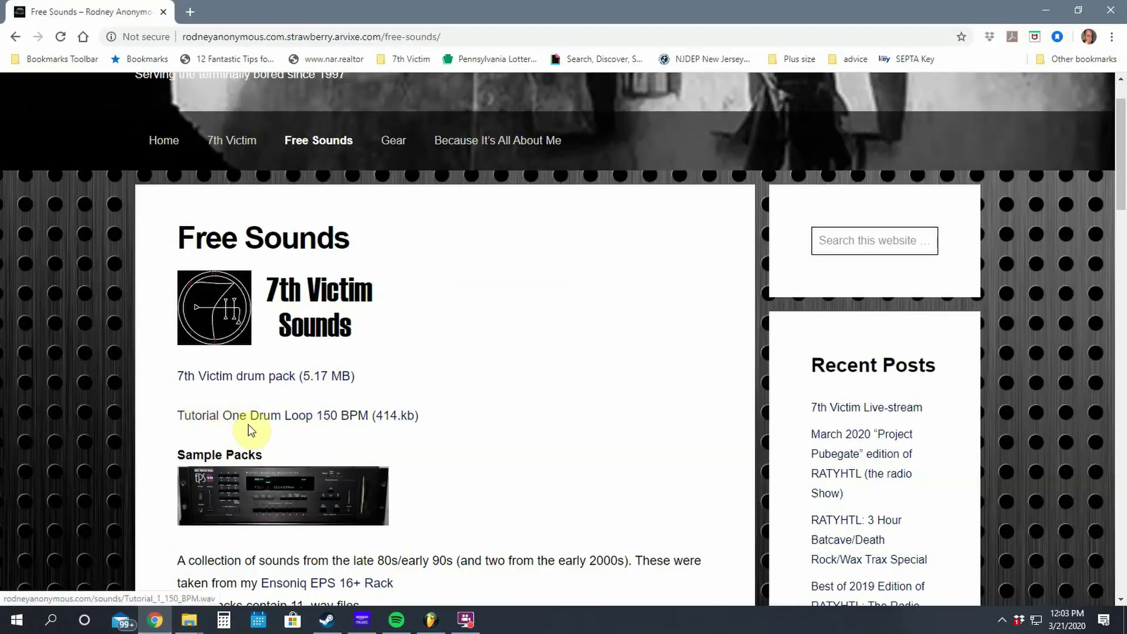
click(432, 619)
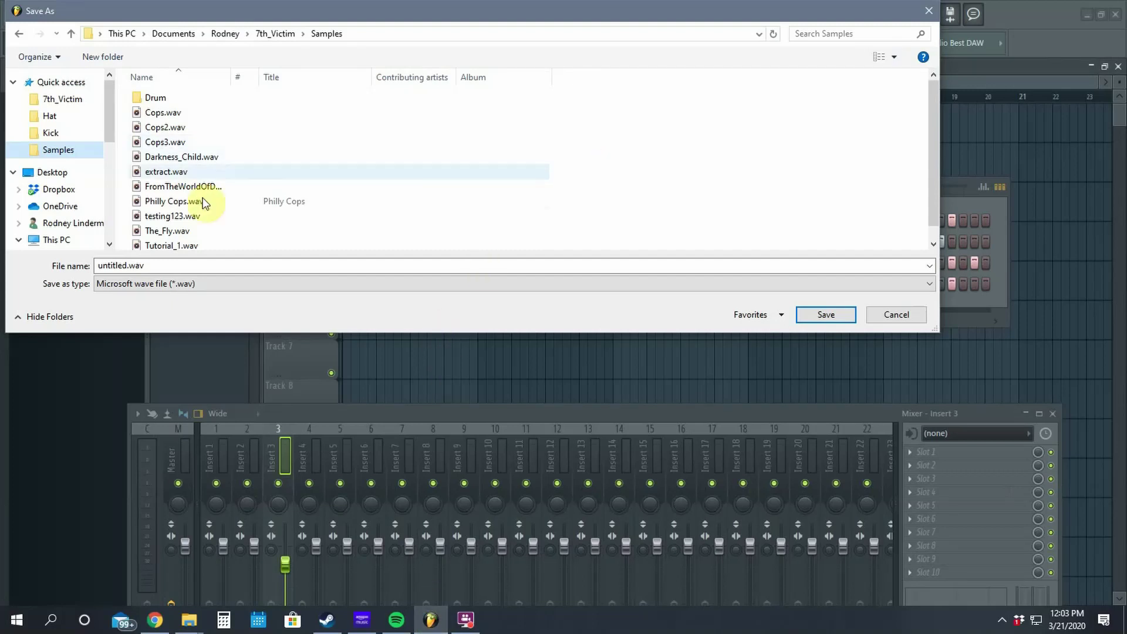
Pick Tutorial_1_150_BPM.wav as the export file name and close the save dialog without saving.
scroll(252, 147, down, 1)
click(171, 243)
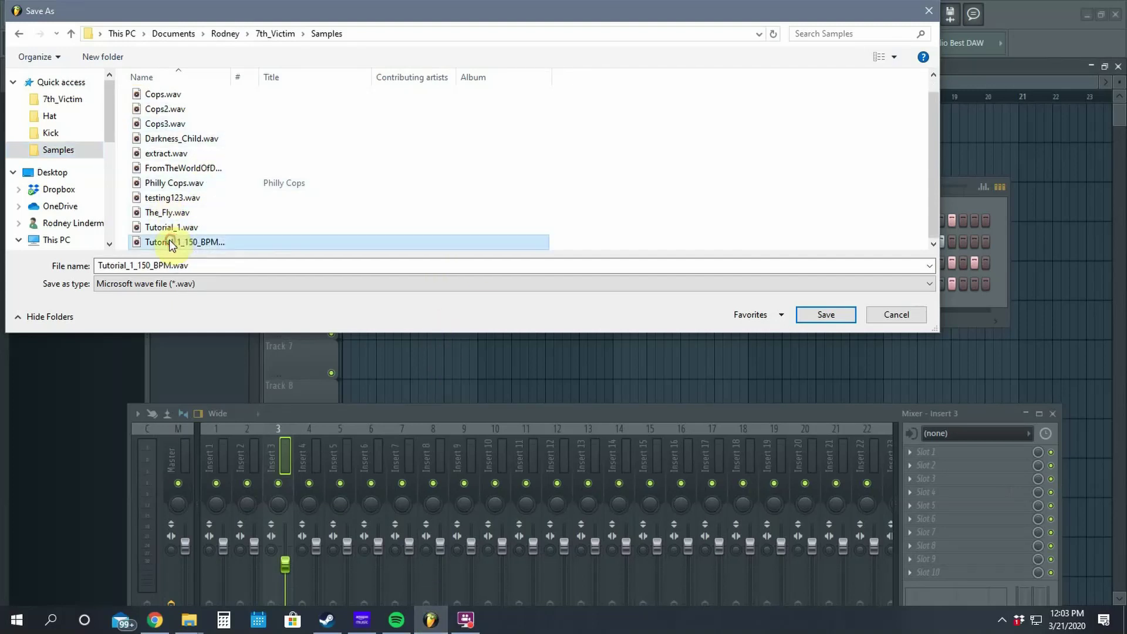
click(930, 13)
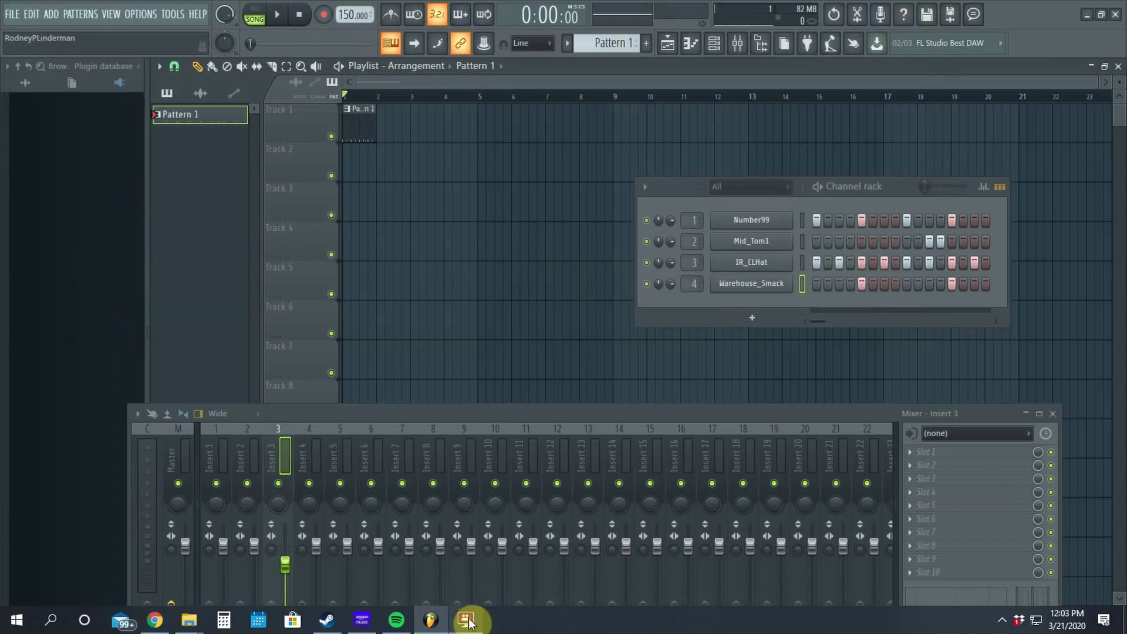
mouse_move(469, 622)
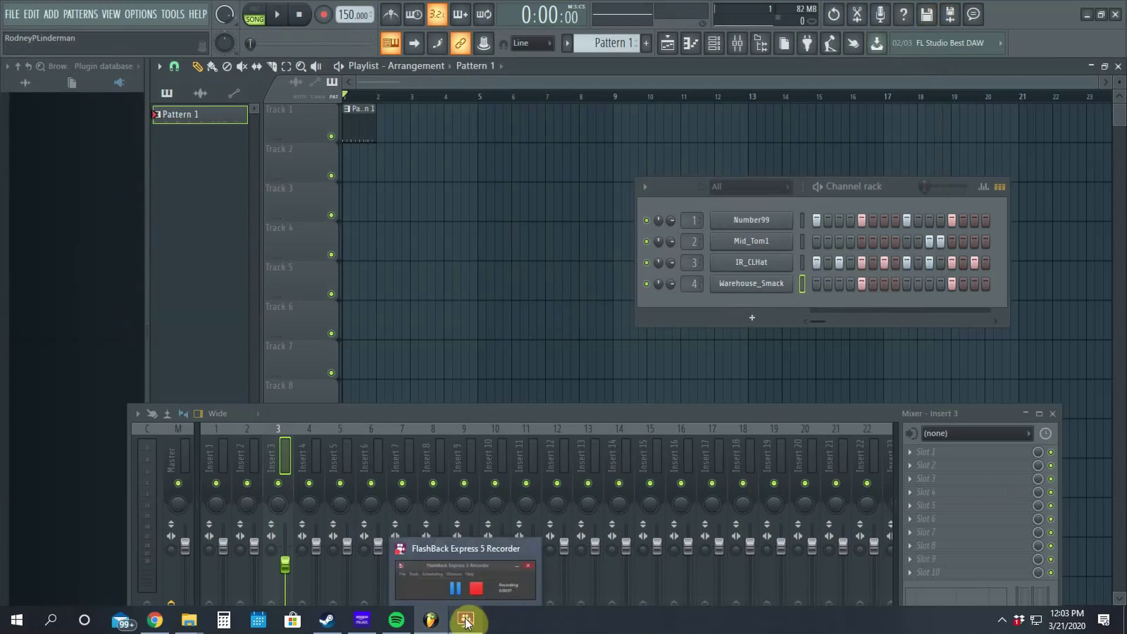